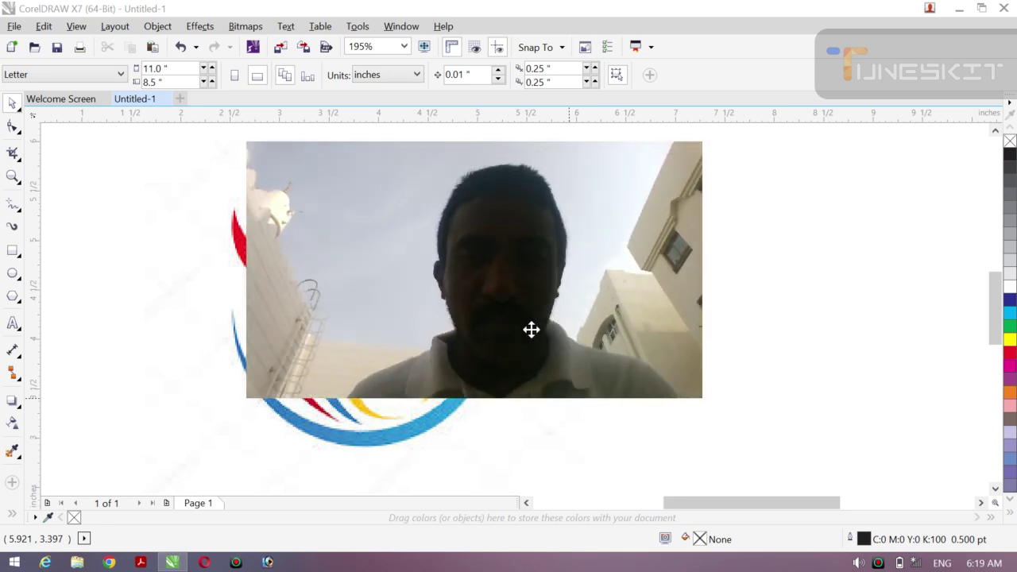
left_click_drag(529, 329, 554, 368)
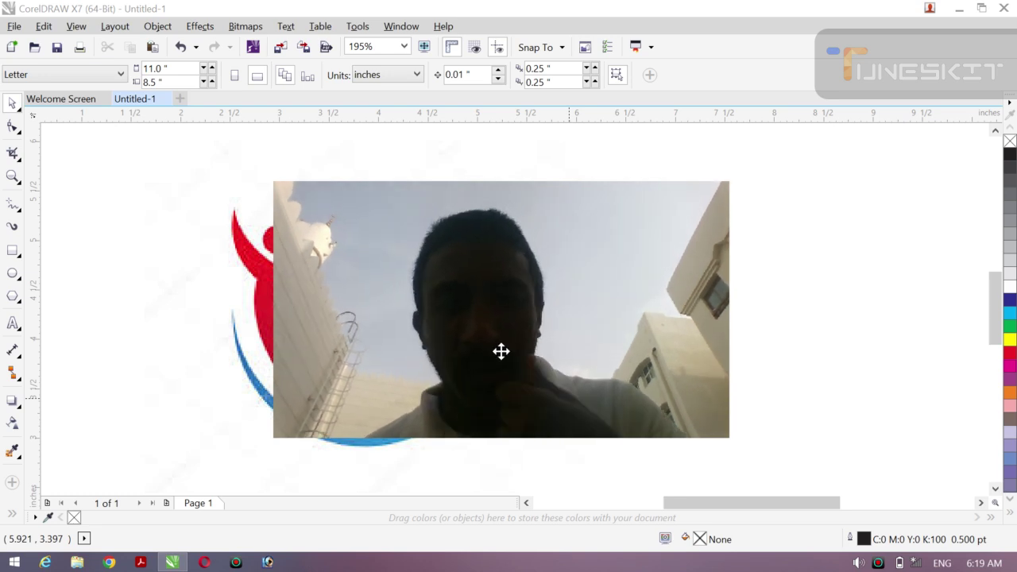
left_click_drag(499, 349, 609, 341)
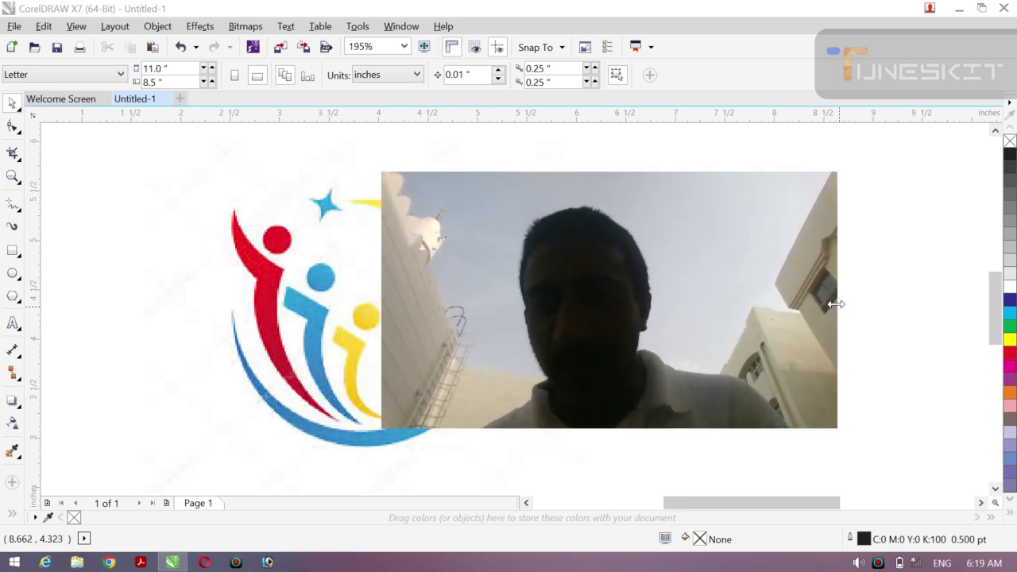
left_click_drag(836, 304, 647, 302)
left_click_drag(706, 183, 865, 118)
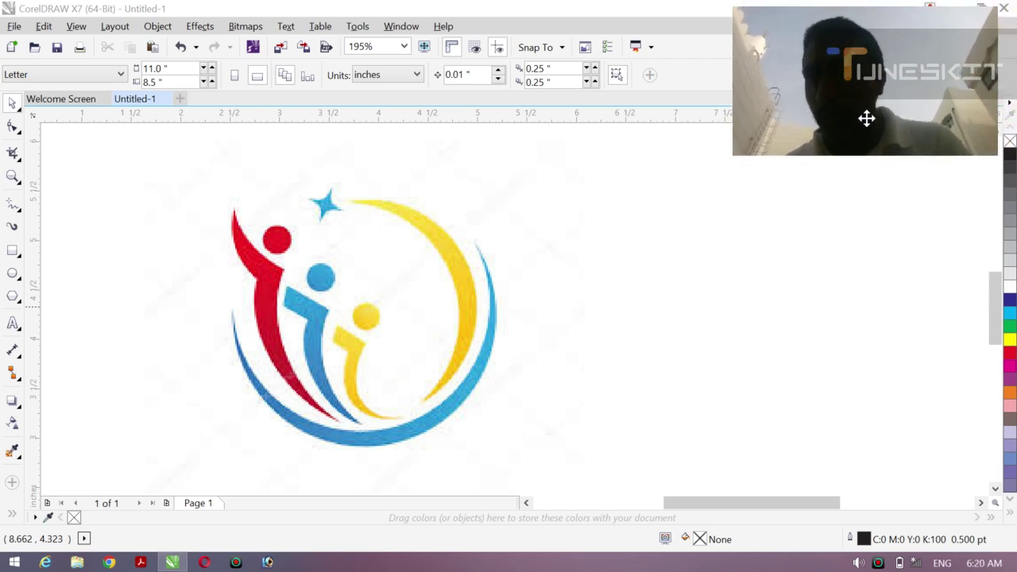
- Move the reference logo bitmap slightly to the right on the page and deselect it
left_click(356, 327)
left_click_drag(408, 333, 409, 333)
left_click(612, 335)
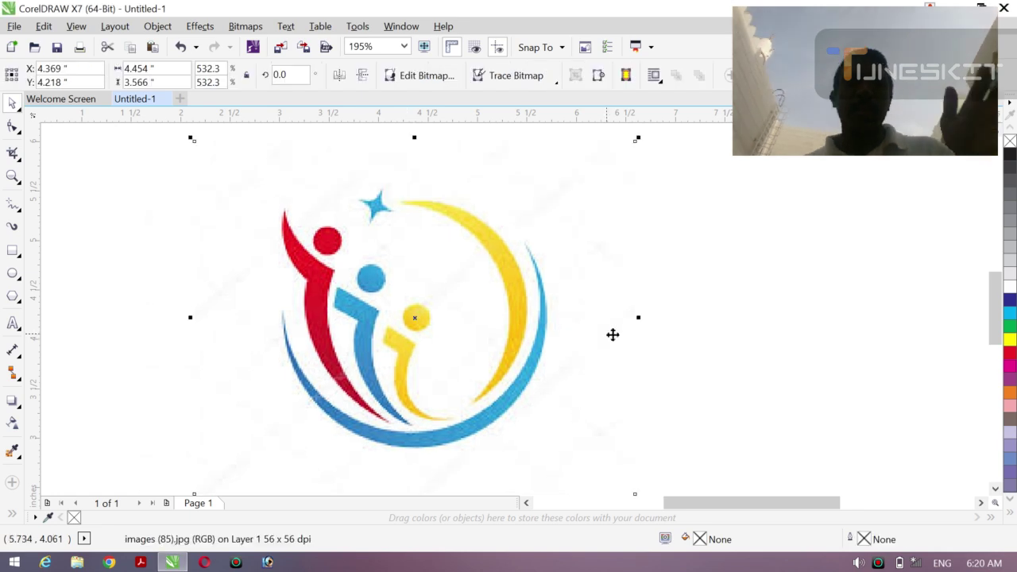
left_click(712, 340)
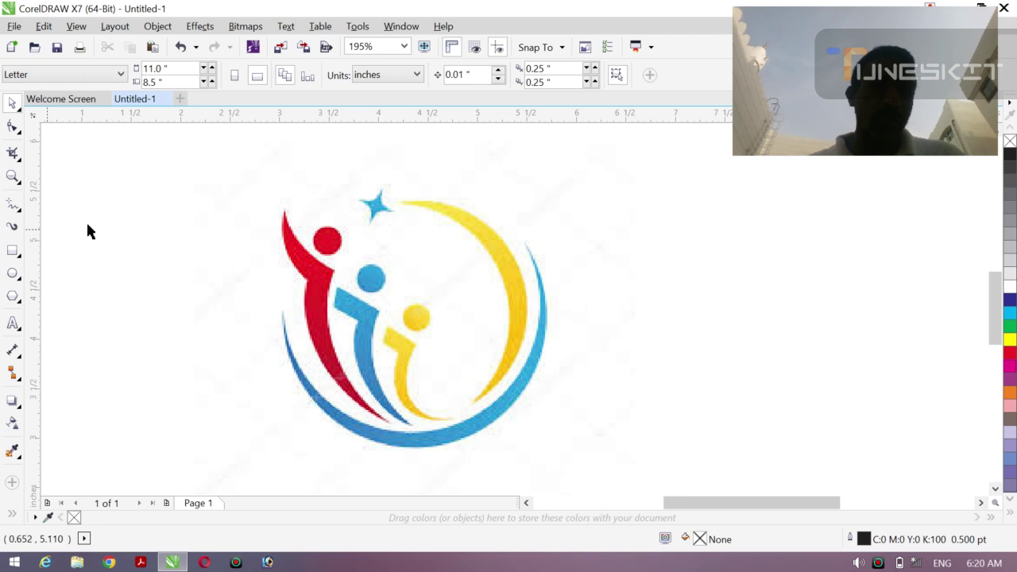
- Activate the Pen tool for tracing the logo's yellow crescent
left_click(20, 186)
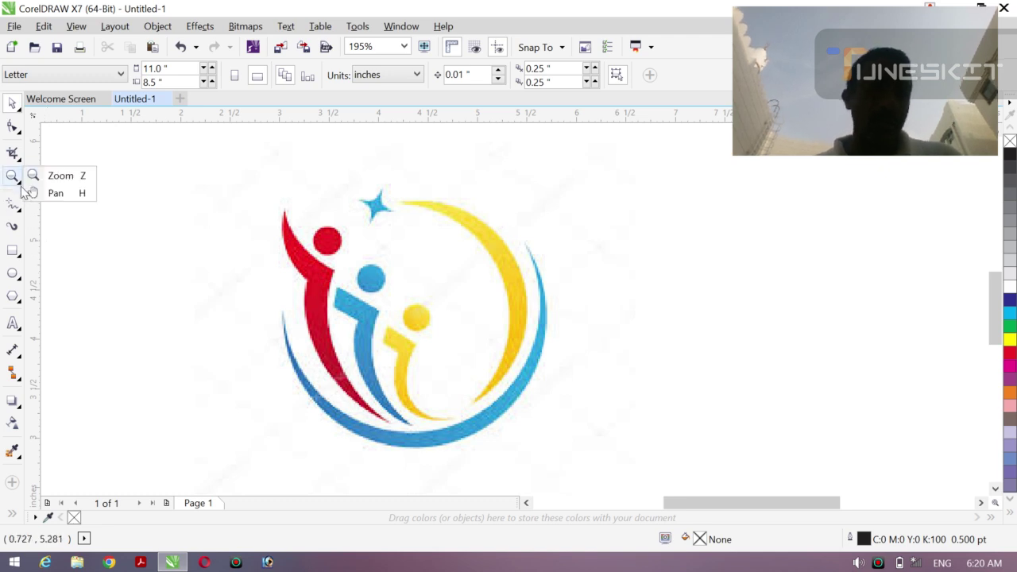
left_click(15, 158)
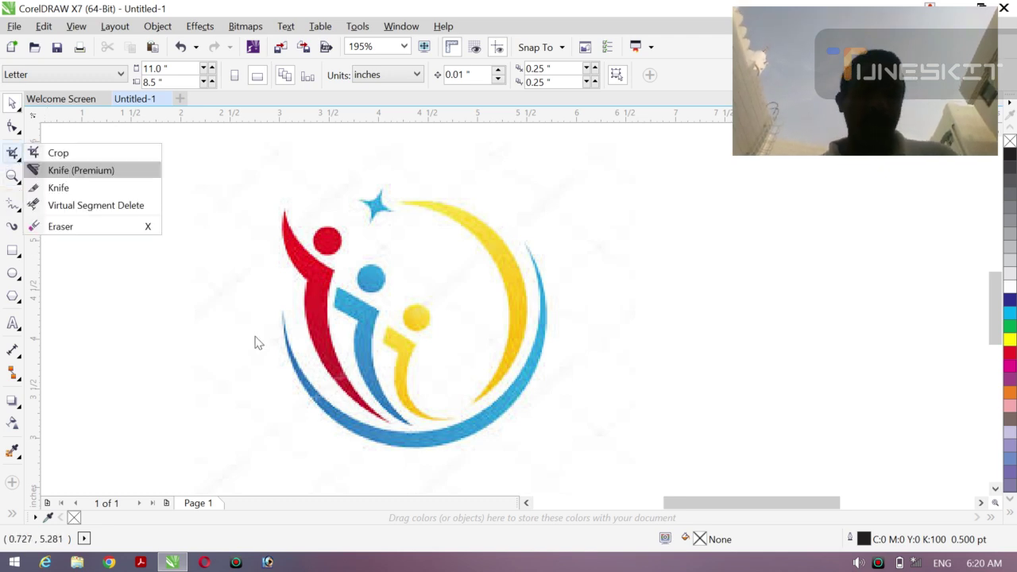
left_click(14, 226)
left_click(17, 209)
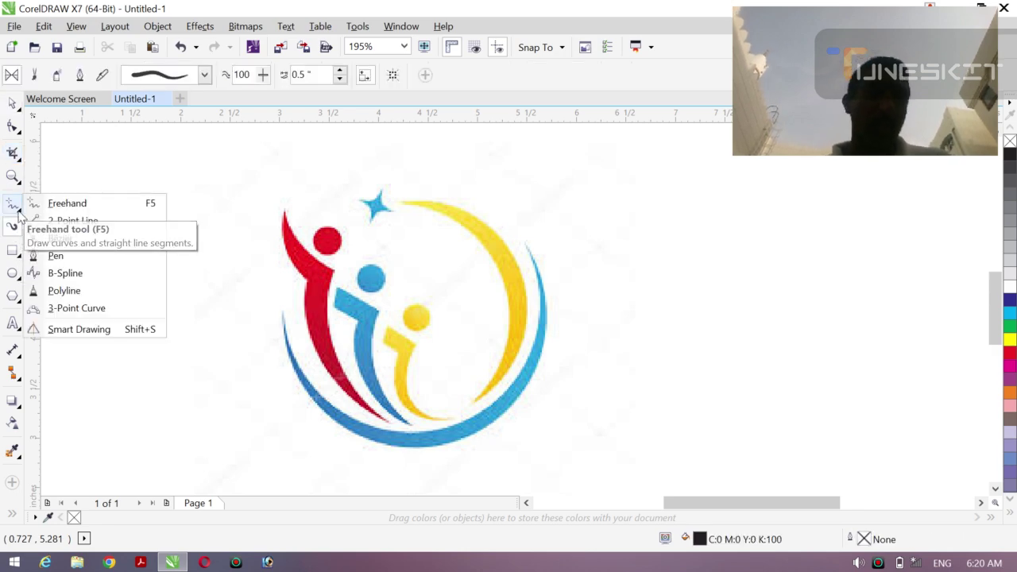
left_click(68, 260)
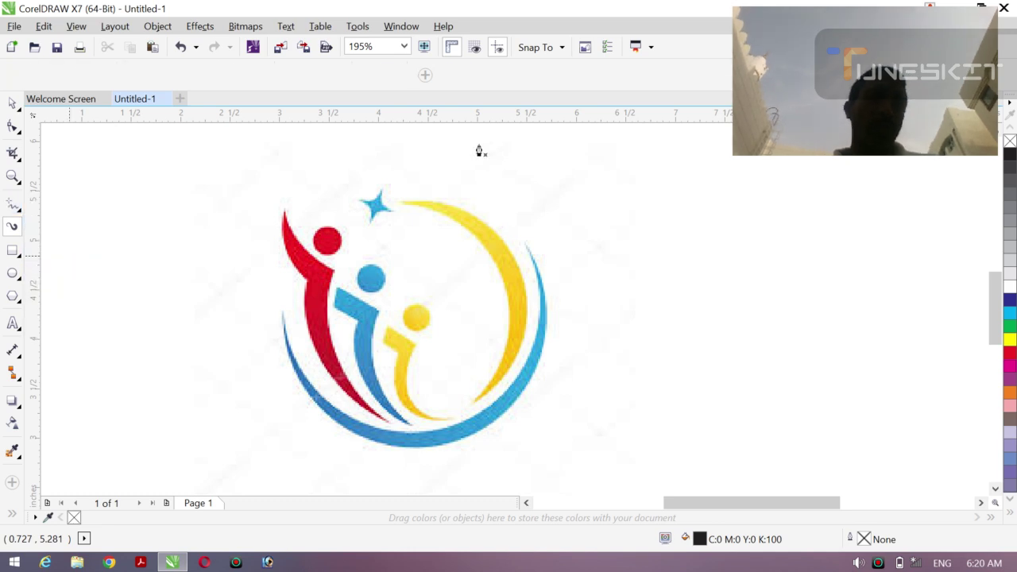
left_click(401, 204)
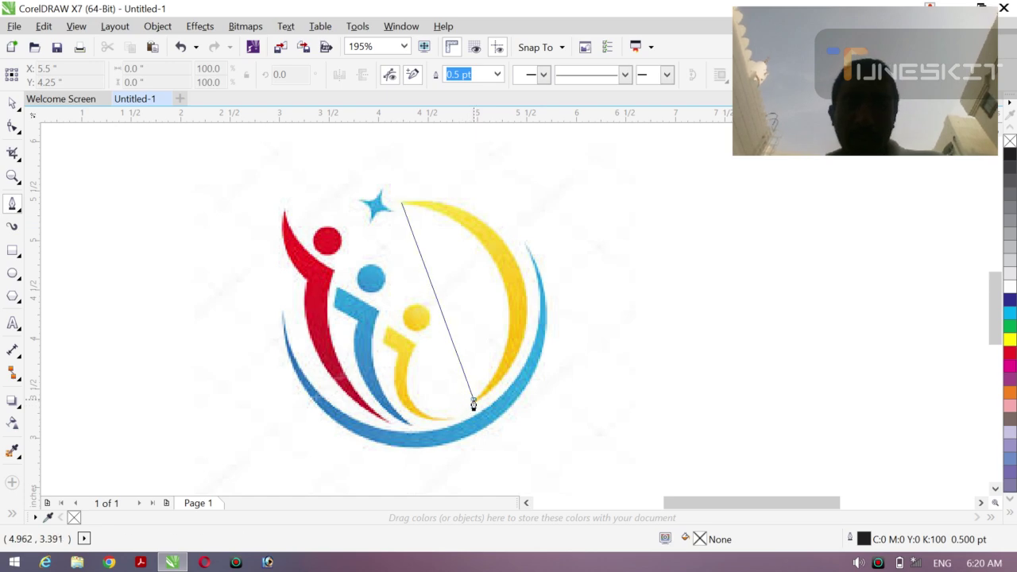
left_click_drag(473, 404, 405, 497)
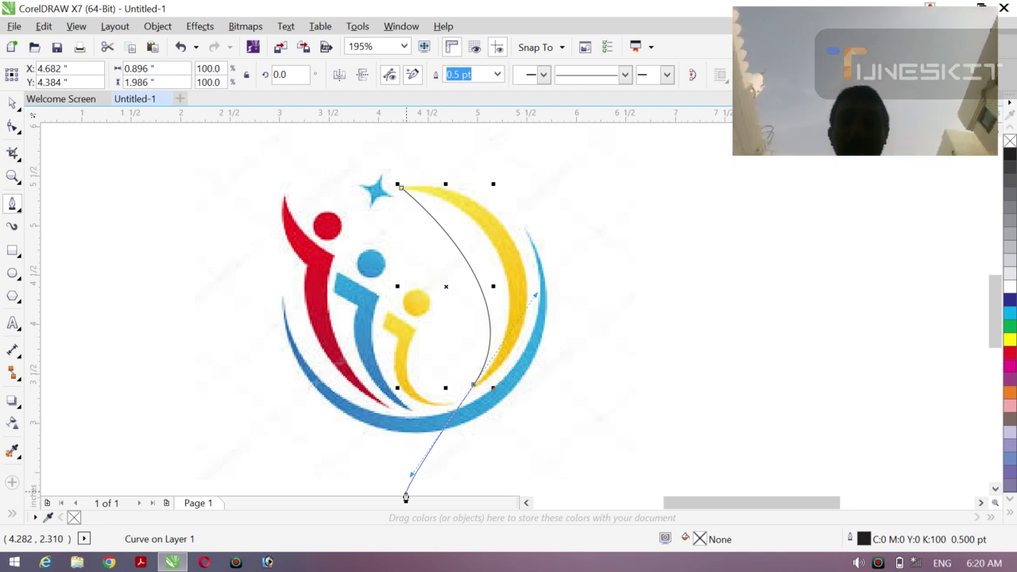
key("Escape")
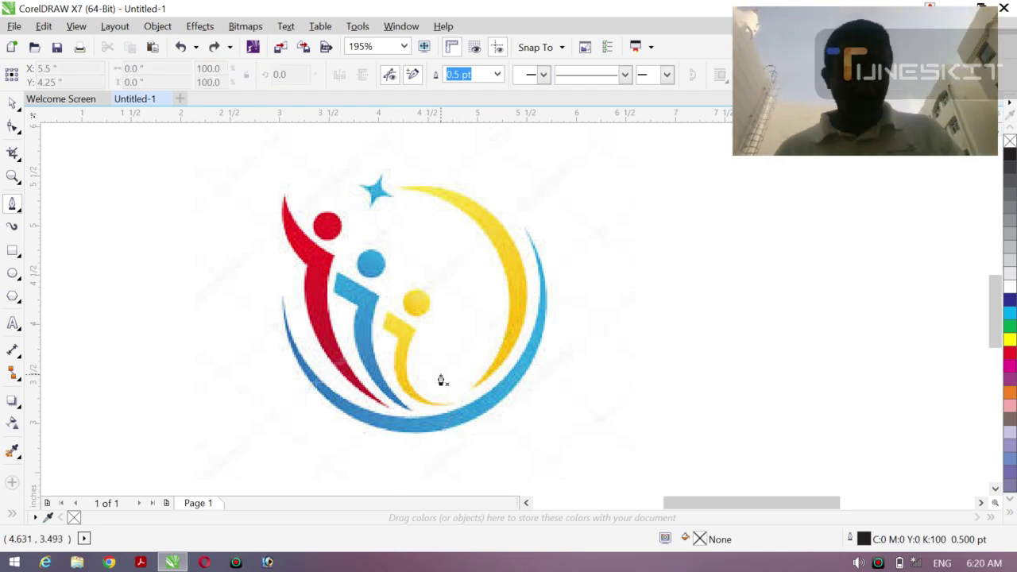
- Draw a straight Pen line, about 0.71 by 2.0 inches, between the yellow crescent's two tips and convert it to a curve
left_click(403, 190)
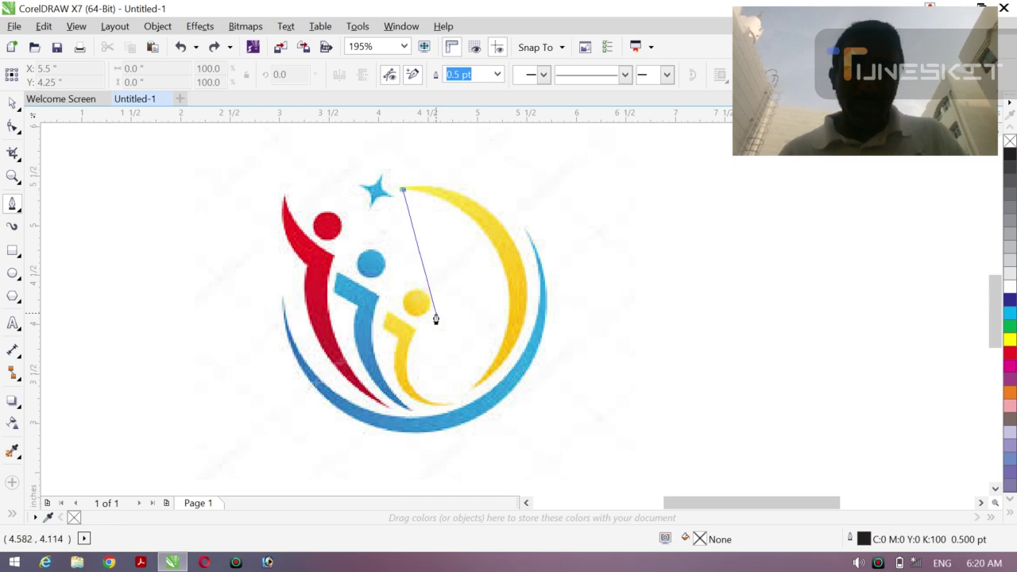
double_click(473, 391)
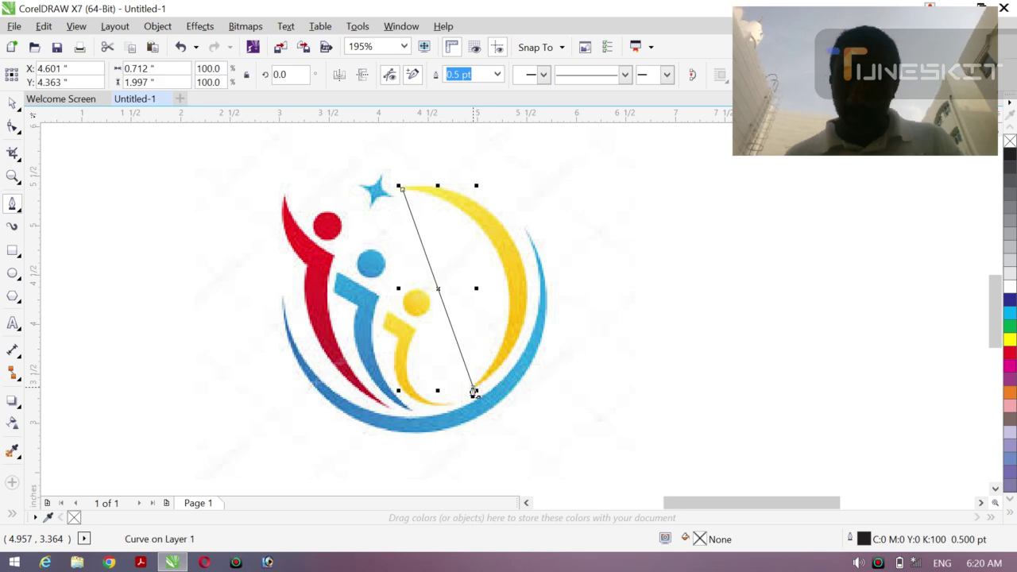
left_click(13, 127)
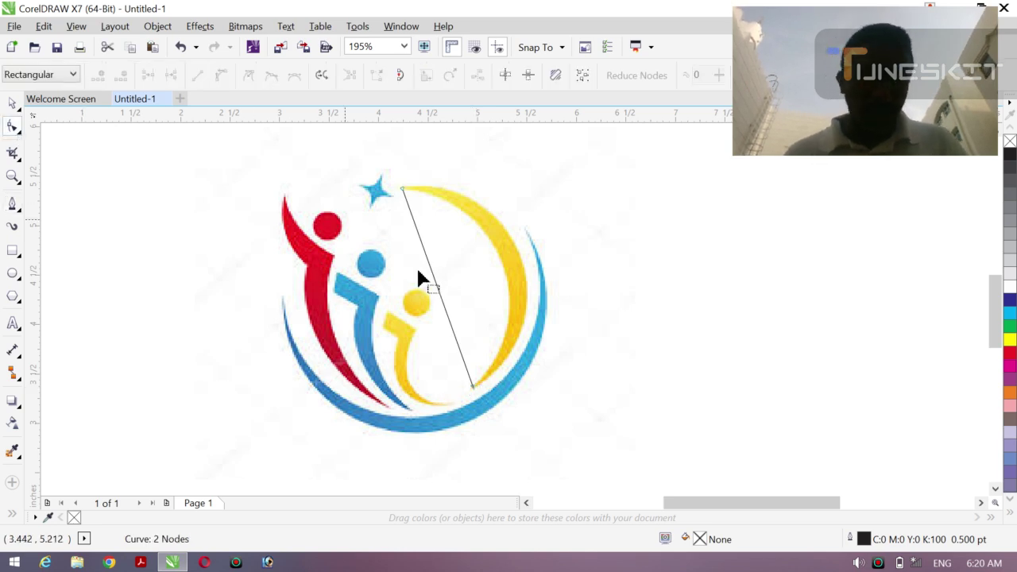
right_click(437, 288)
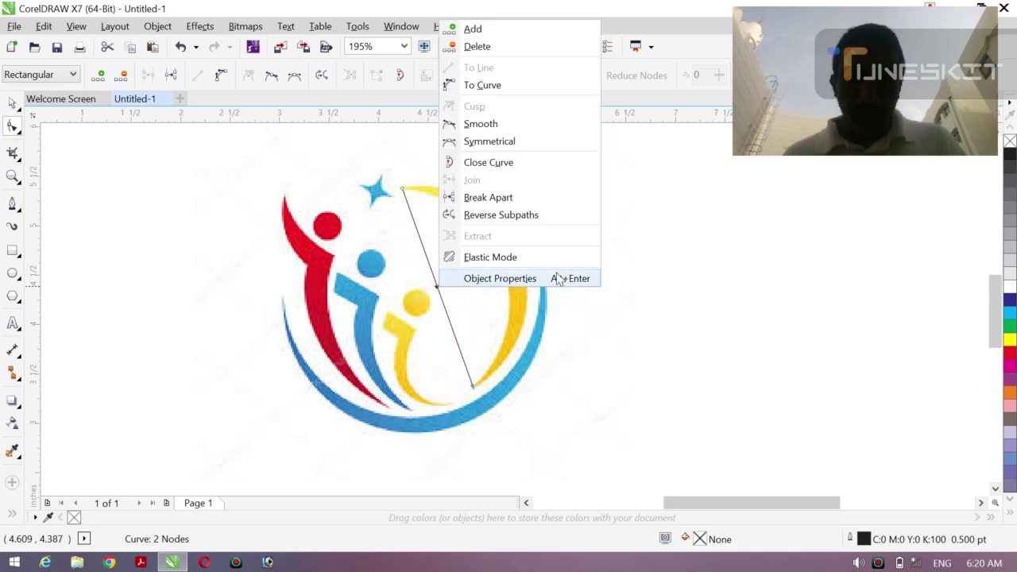
left_click(482, 85)
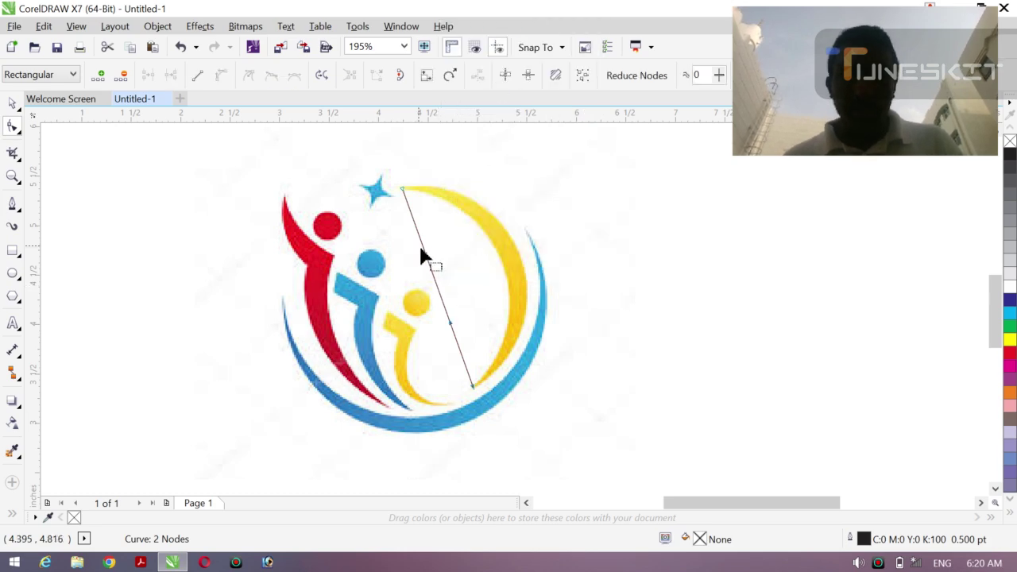
- Bend the curve with its control handles so it follows the yellow crescent's inner edge
left_click_drag(429, 259, 513, 272)
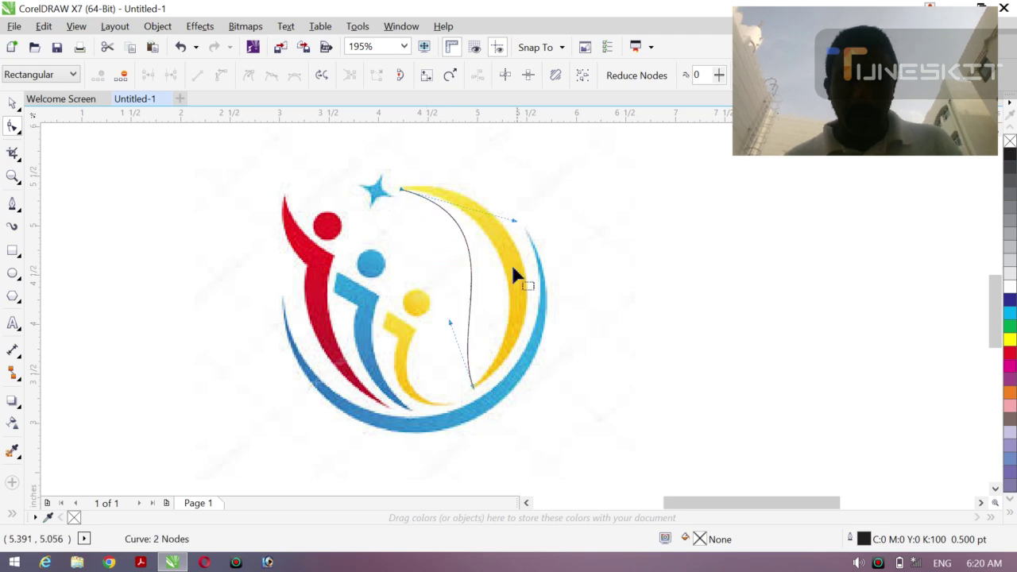
left_click_drag(449, 321, 501, 293)
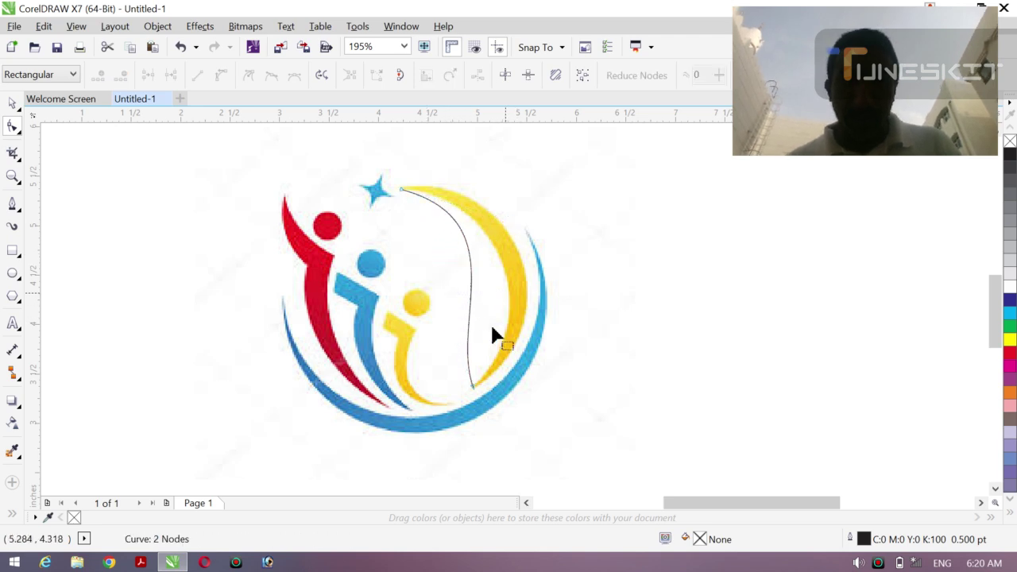
left_click(471, 390)
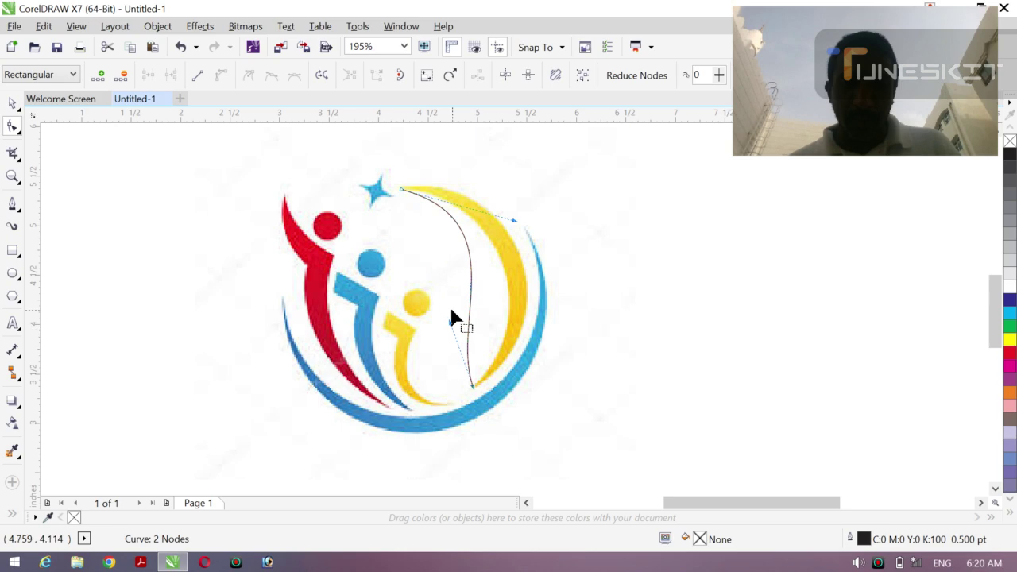
left_click_drag(450, 322, 518, 293)
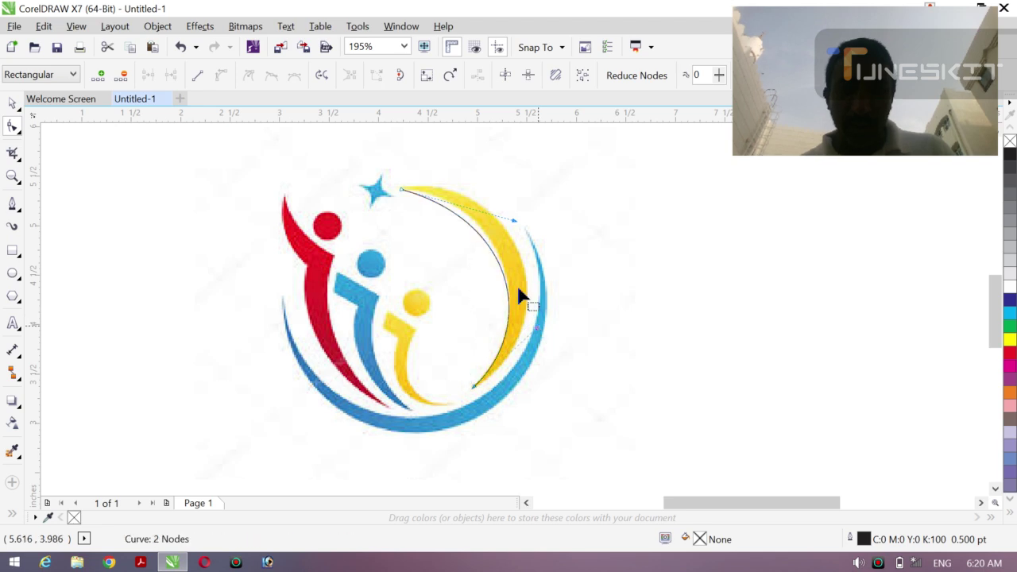
left_click_drag(514, 220, 508, 200)
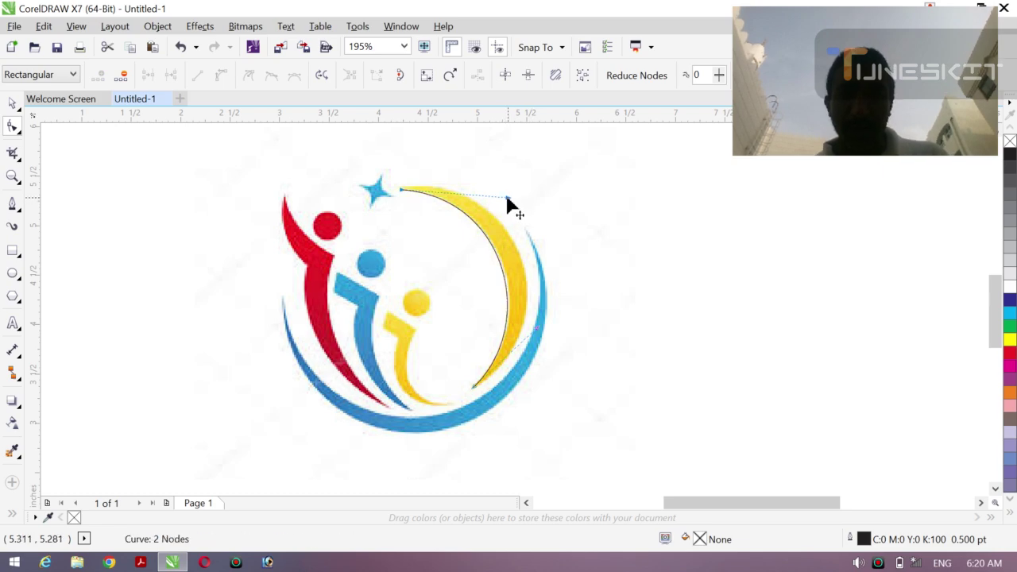
left_click_drag(538, 336, 543, 338)
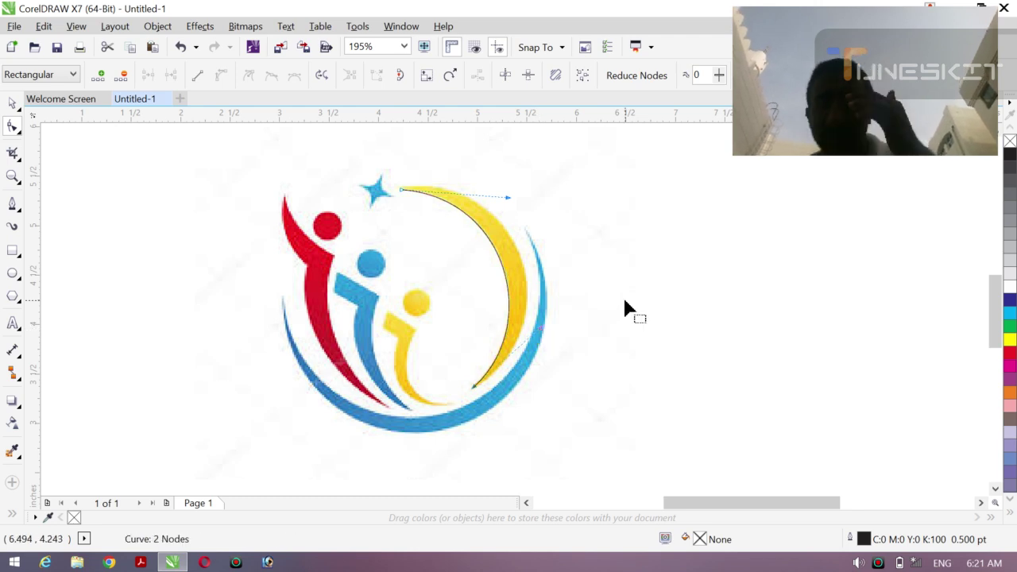
- Draw a second straight Pen line, about 0.77 by 2.0 inches, between the crescent's tips and convert it to a curve
left_click(12, 204)
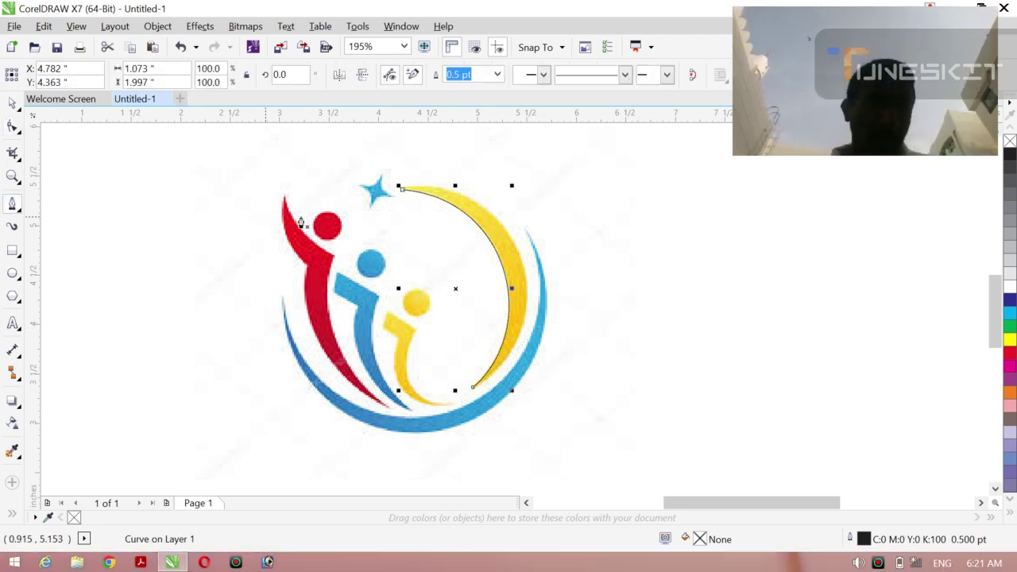
left_click(402, 195)
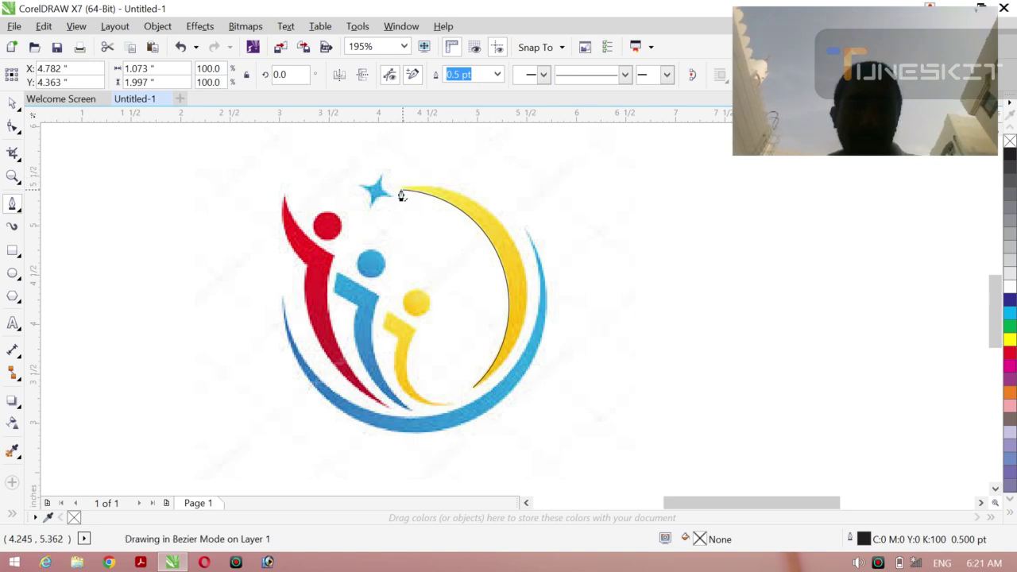
key("Escape")
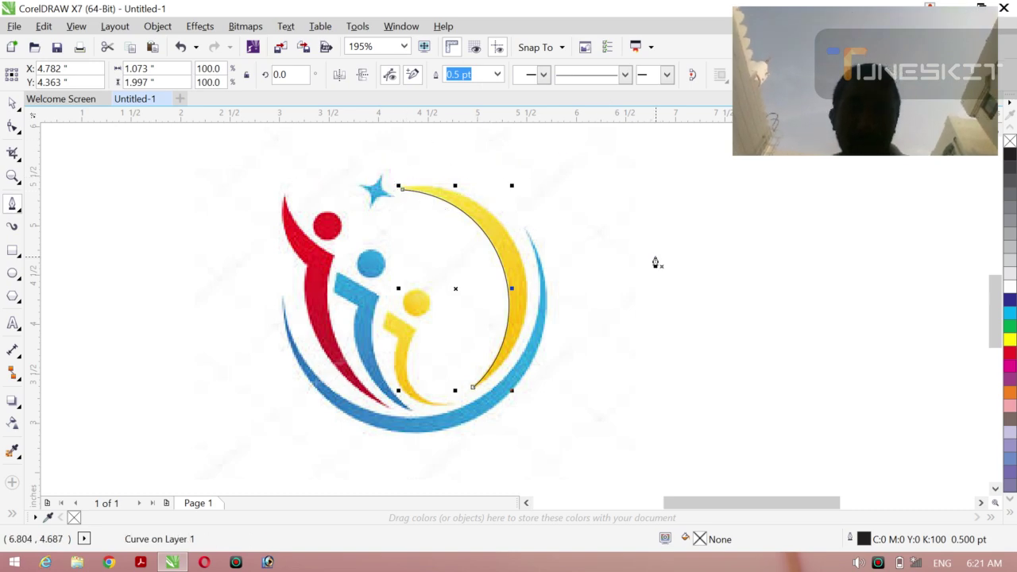
left_click(474, 389)
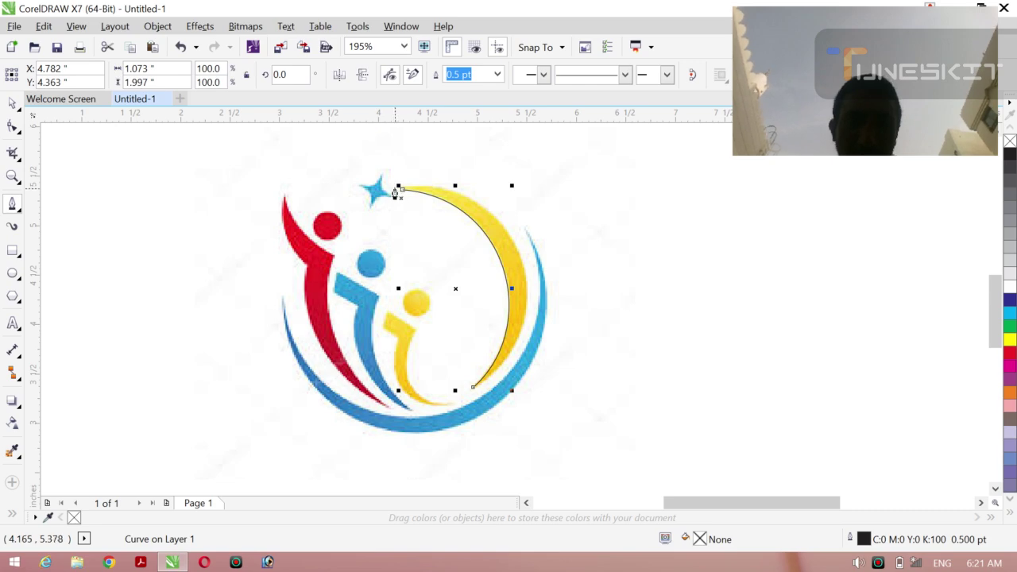
left_click(397, 194)
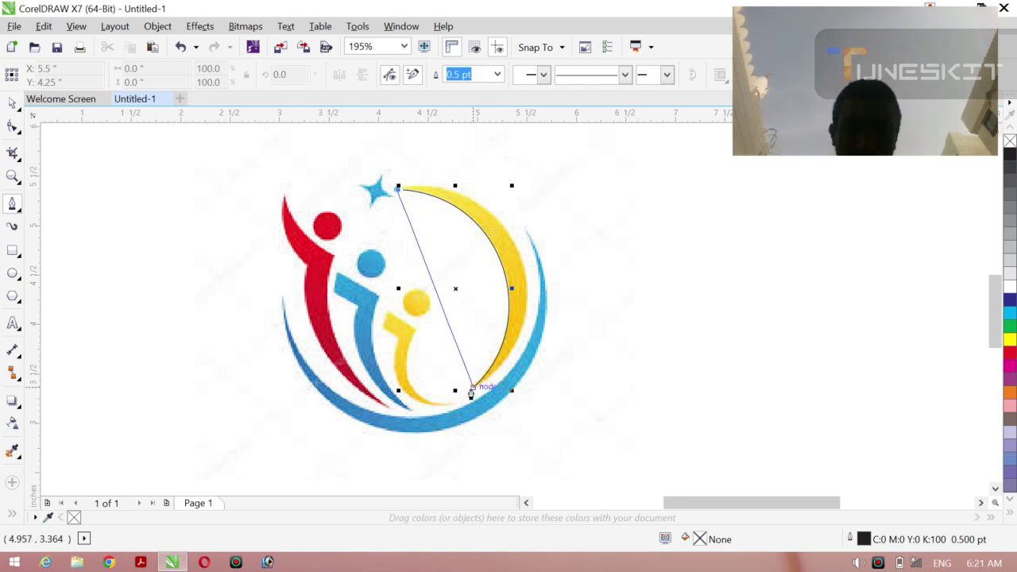
left_click(471, 391)
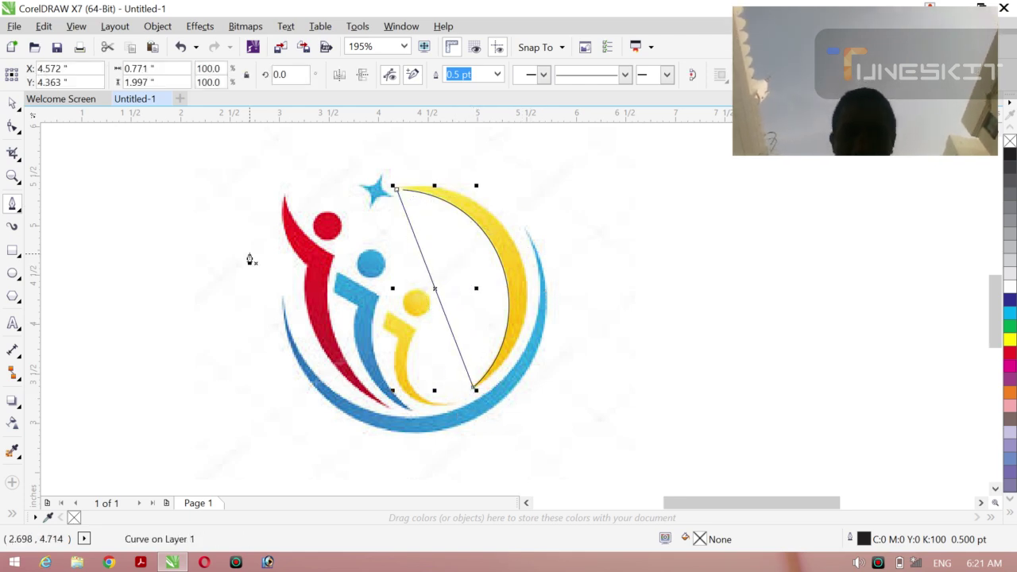
left_click(12, 127)
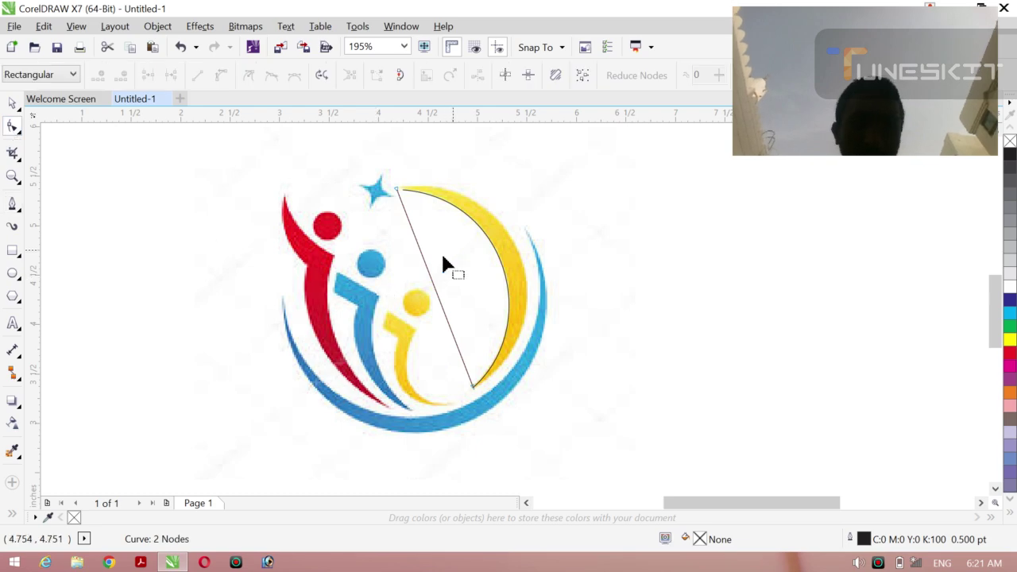
right_click(429, 283)
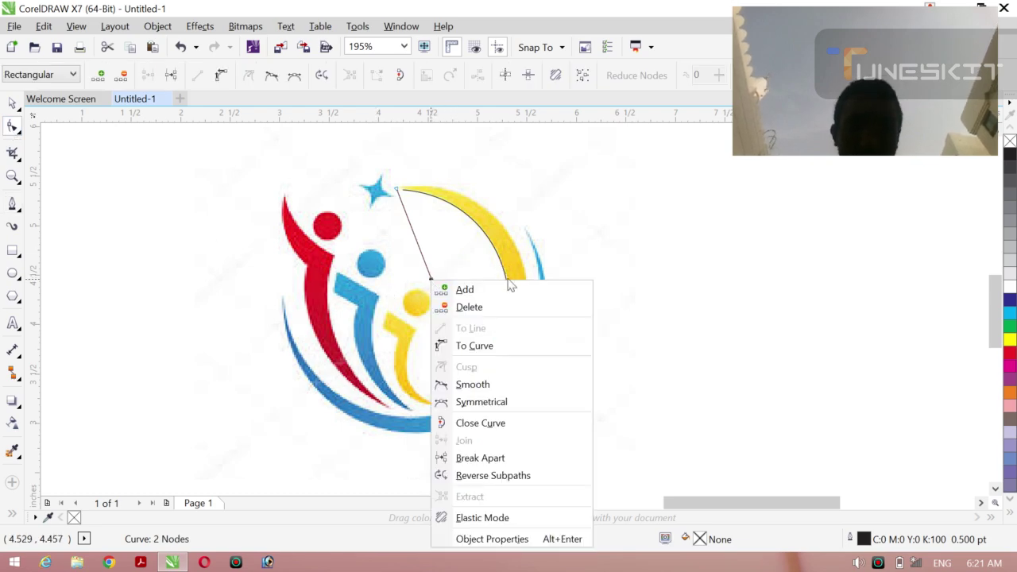
left_click(468, 345)
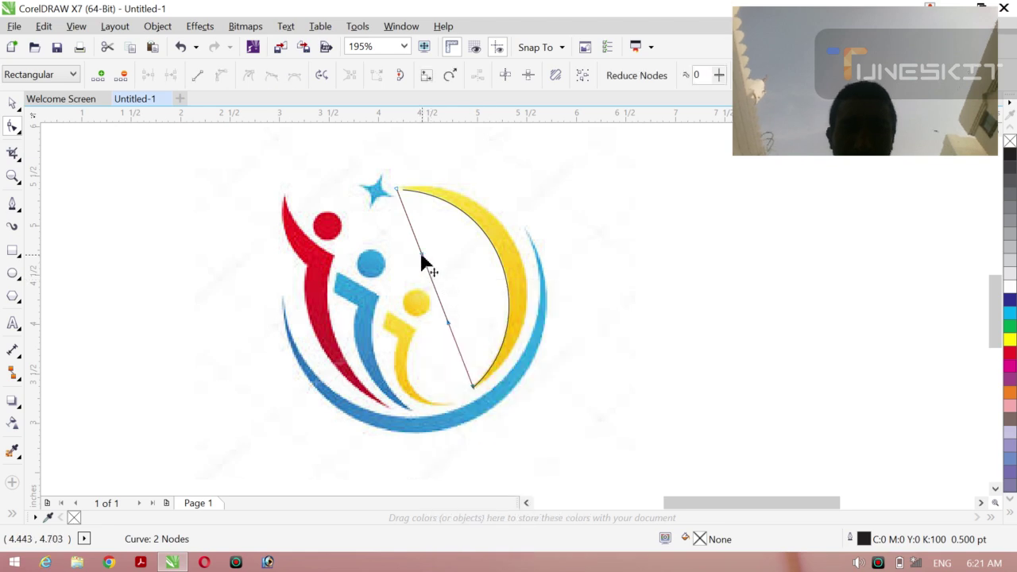
- Bend the second curve with its control handles so it follows the yellow crescent's outer edge
left_click_drag(421, 255, 519, 163)
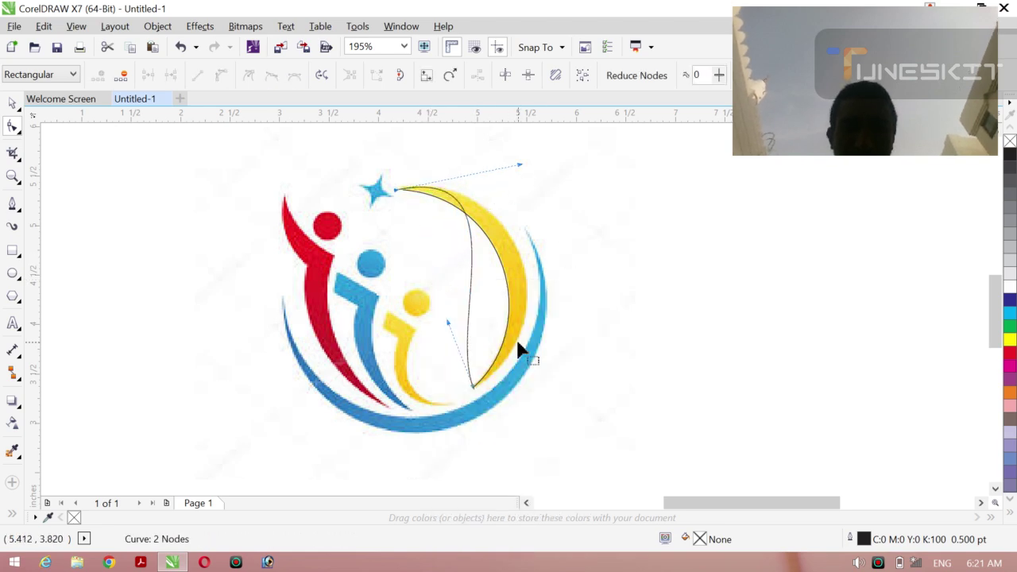
left_click_drag(448, 322, 570, 340)
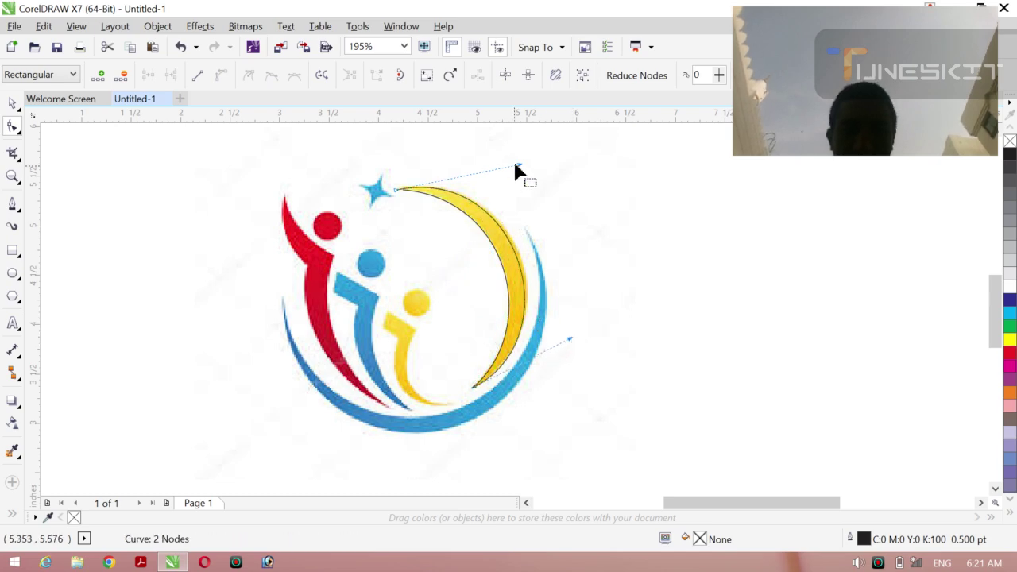
left_click_drag(520, 166, 528, 164)
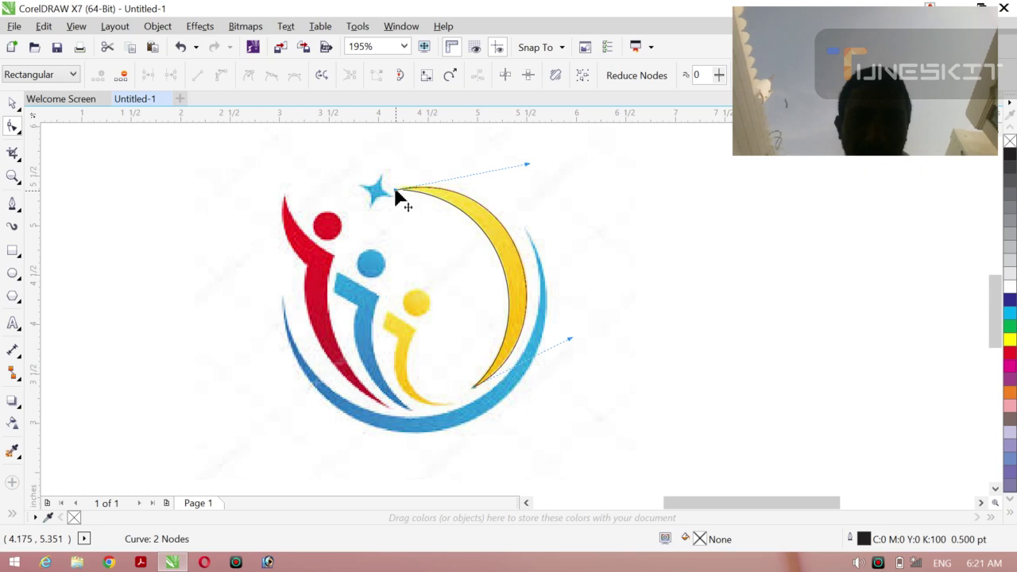
- Move the outer curve's upper end node onto the yellow crescent's upper tip
left_click_drag(393, 192, 403, 192)
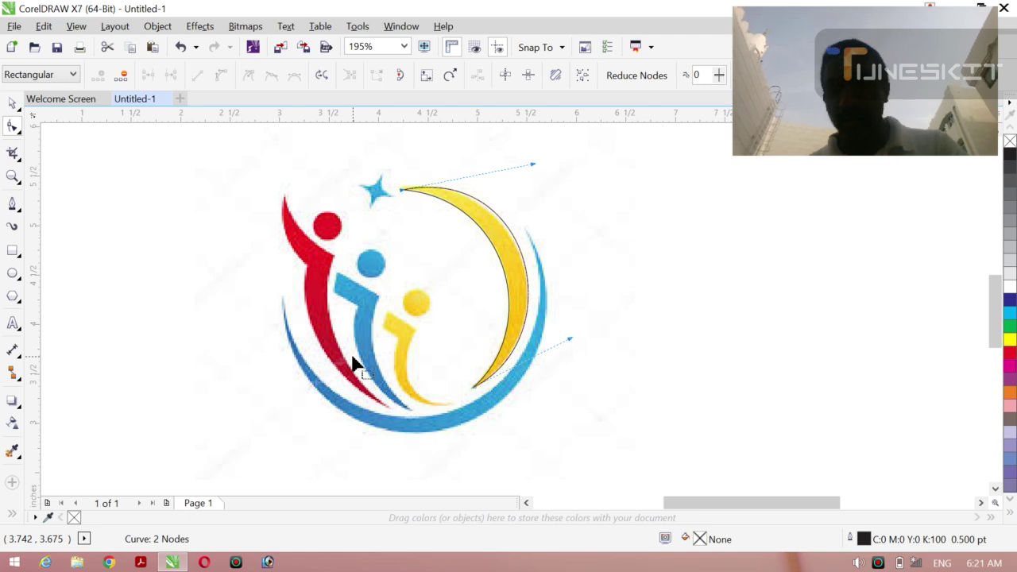
left_click(19, 278)
left_click(55, 270)
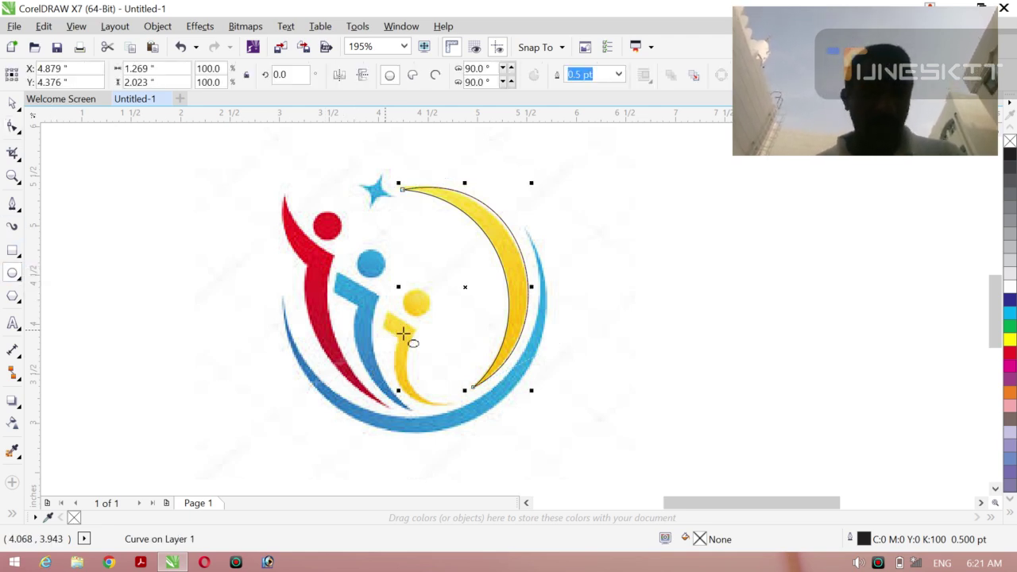
left_click_drag(278, 284, 585, 468)
key("Escape")
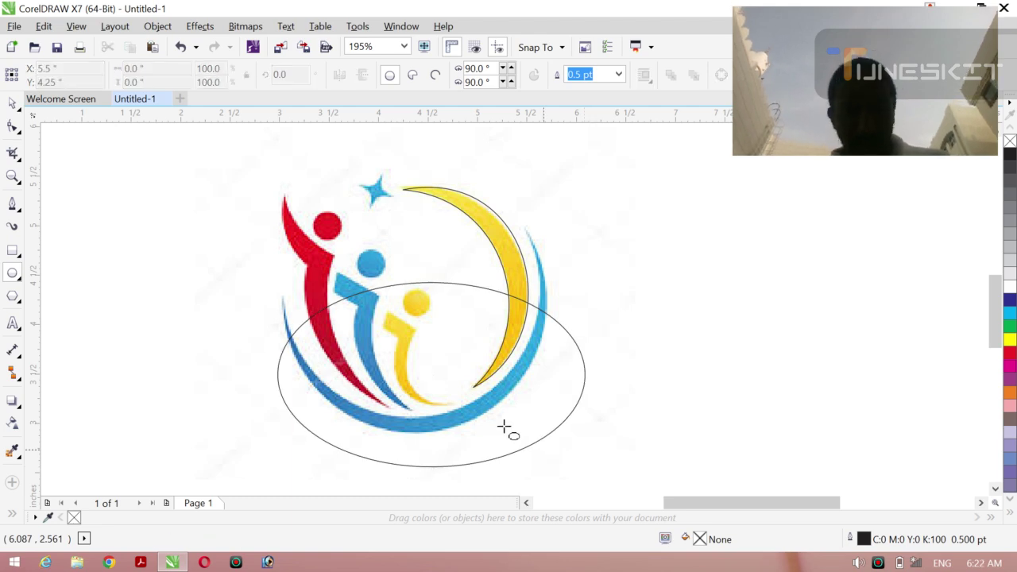
left_click(12, 104)
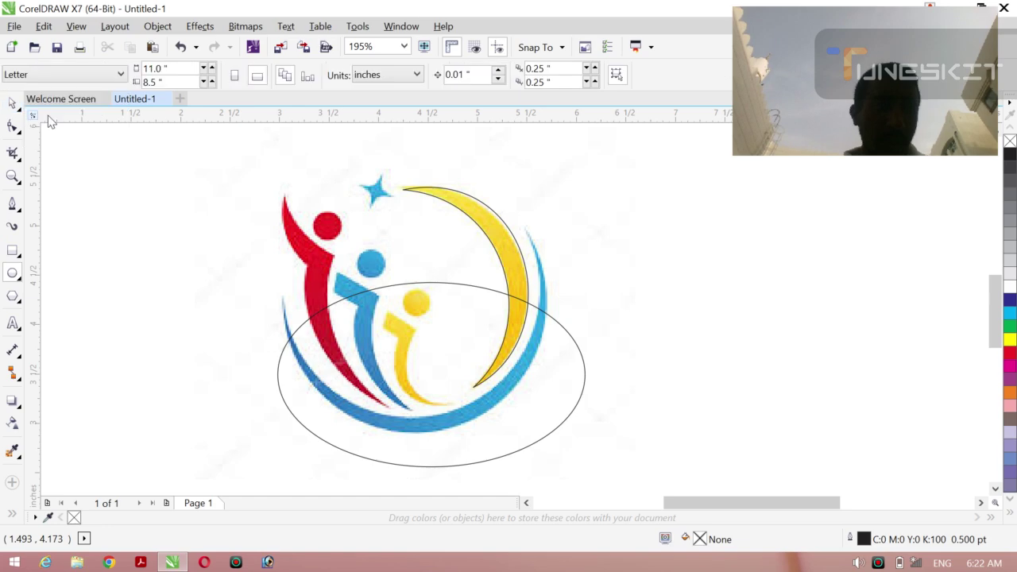
left_click(435, 279)
key("Delete")
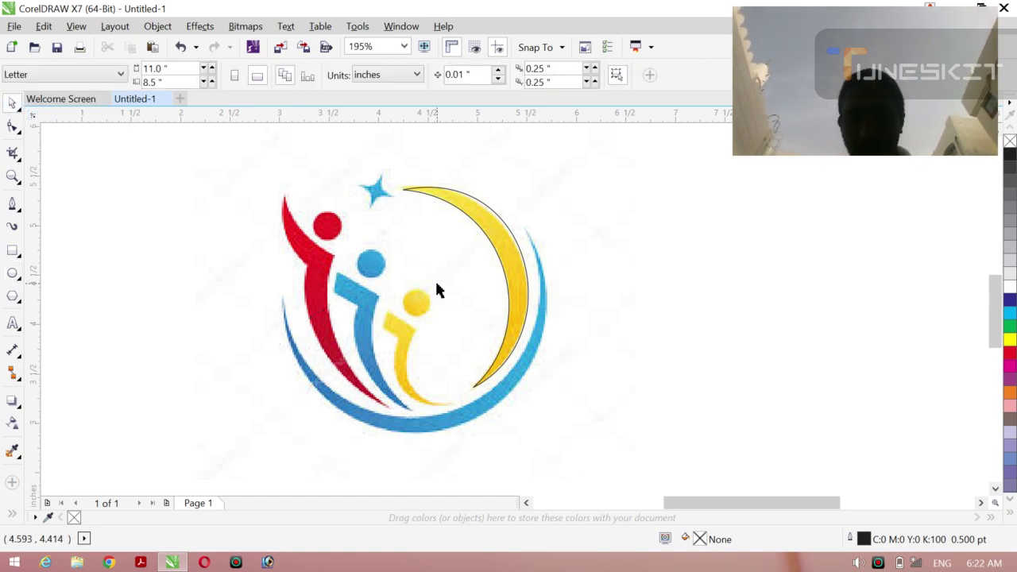
- Draw a circle about 3.0 inches across over the lower part of the logo
scroll(437, 284, "down", 1)
scroll(436, 288, "down", 3)
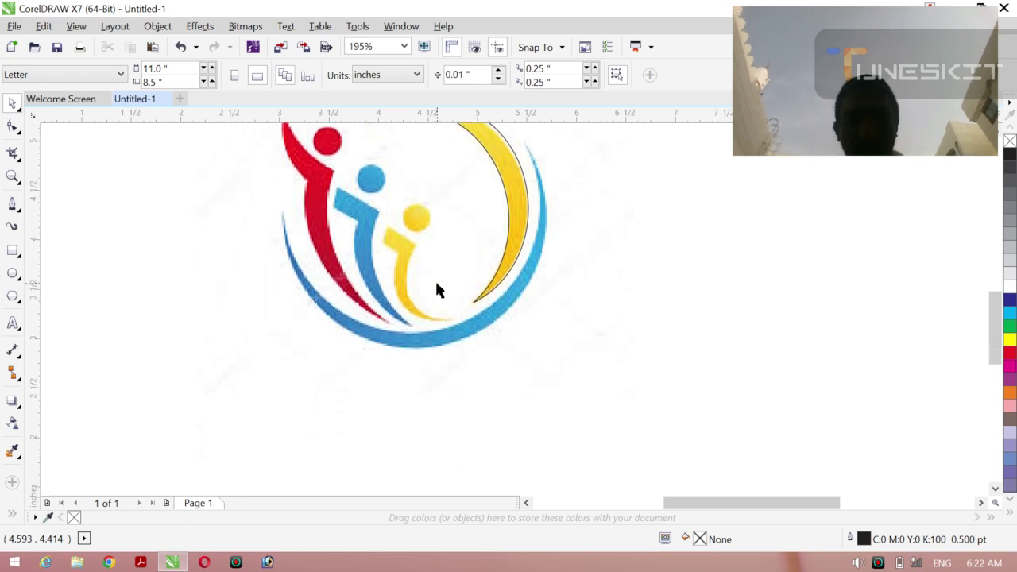
left_click(13, 273)
scroll(362, 202, "up", 1)
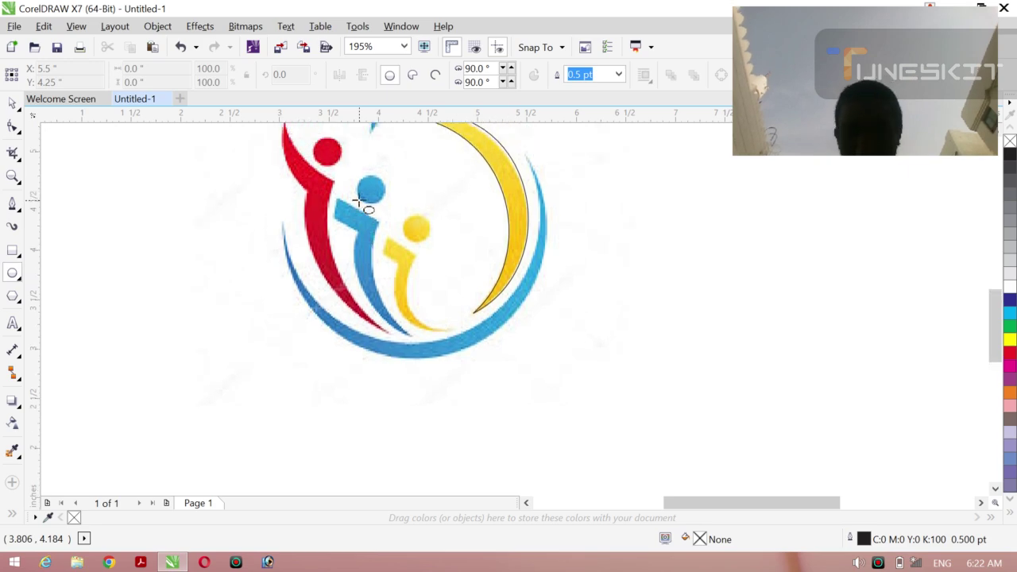
left_click_drag(278, 199, 572, 347)
scroll(572, 348, "up", 1)
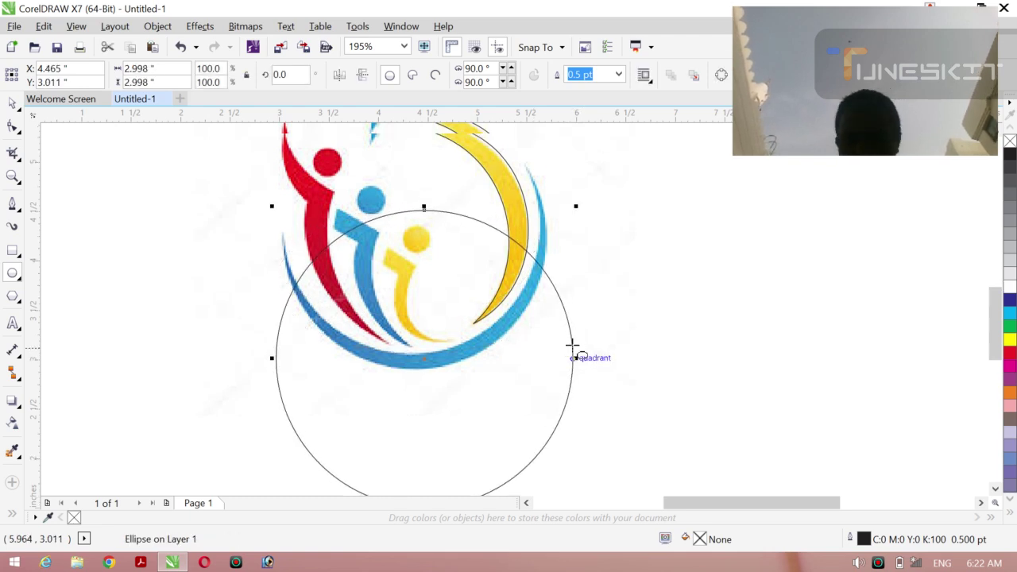
- Move the circle up so it surrounds the logo figures and narrow it from its left side to about 2.55 inches wide
left_click(20, 113)
left_click(50, 100)
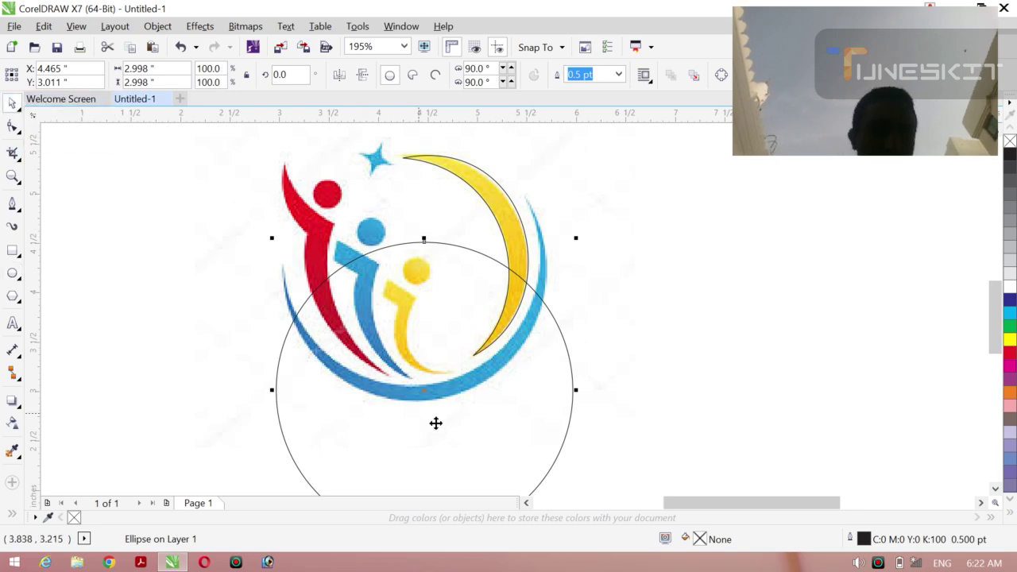
left_click_drag(452, 328, 403, 284)
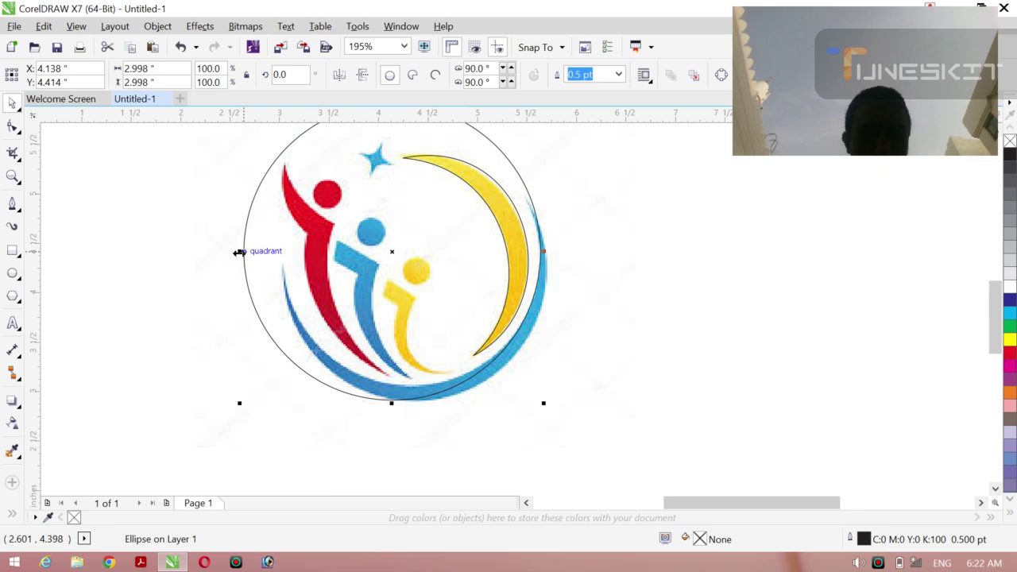
left_click_drag(239, 251, 284, 245)
- Nudge the ellipse upward until its lowest point meets the inner edge of the large blue crescent
key("Up")
key("Up")
key("Up")
key("Up")
key("Up")
key("Up")
key("Up")
key("Up")
key("Up")
key("Up")
key("Up")
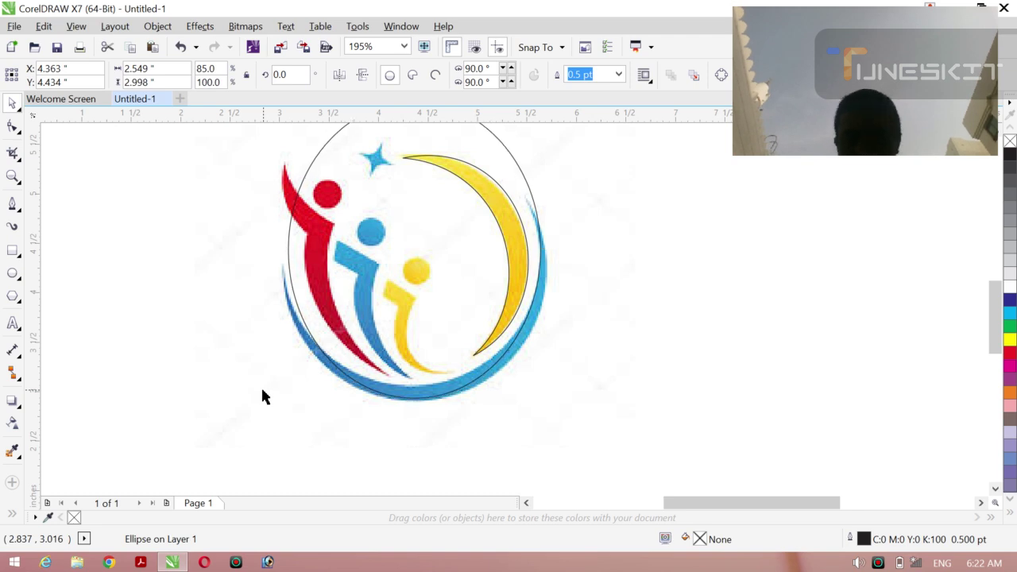
key("Up")
key("Up")
key("Up")
key("Up")
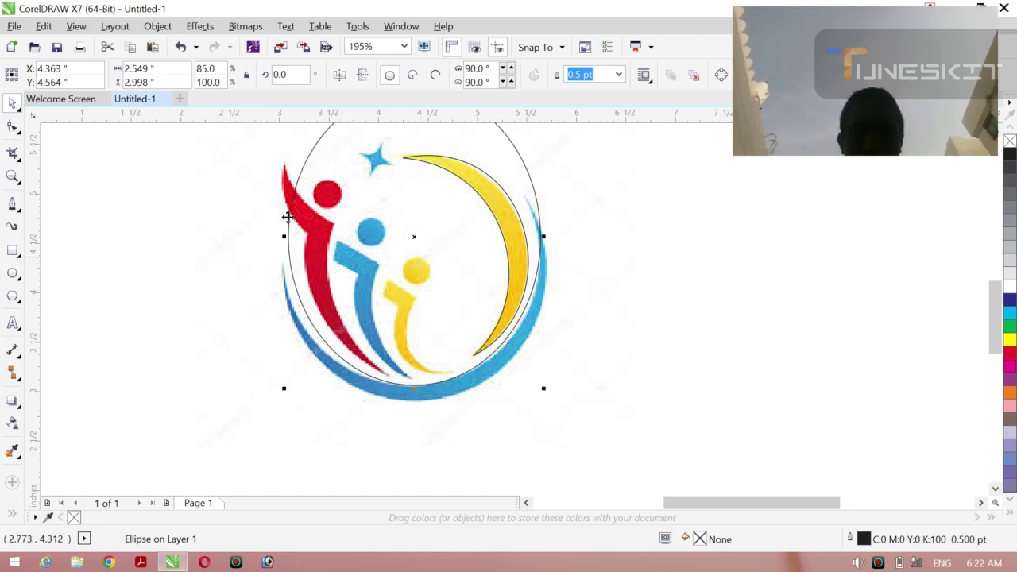
- Widen the ellipse on both sides to about 2.73 inches and nudge it 0.01 inch left and down along the blue crescent's inner edge
left_click_drag(283, 237, 274, 236)
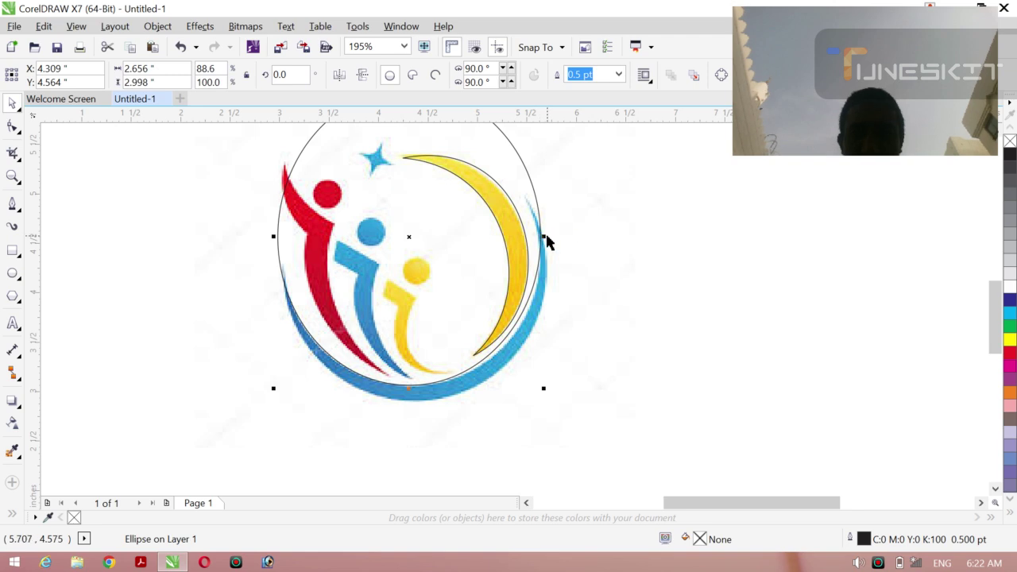
left_click_drag(546, 237, 551, 238)
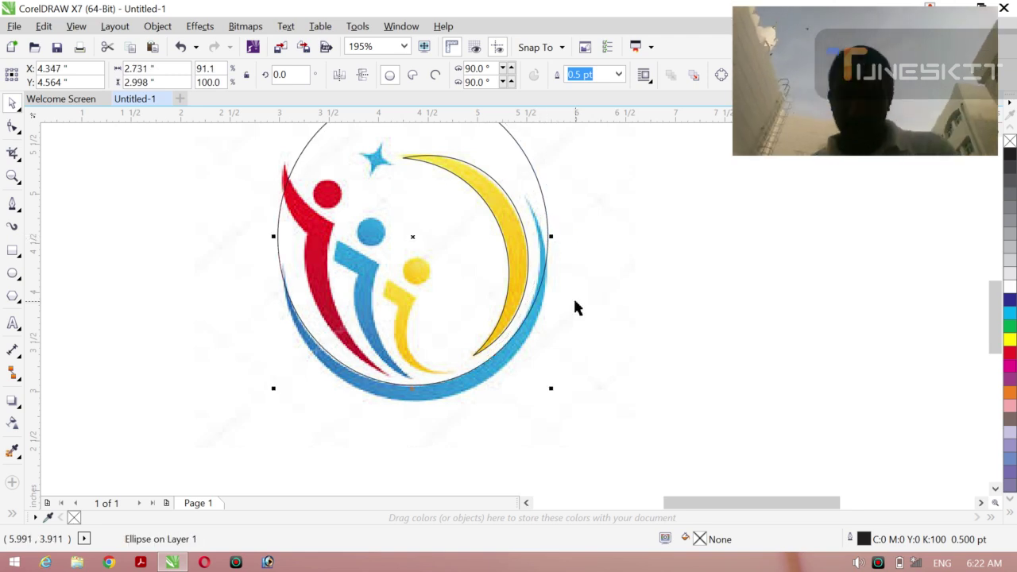
key("Left")
key("Down")
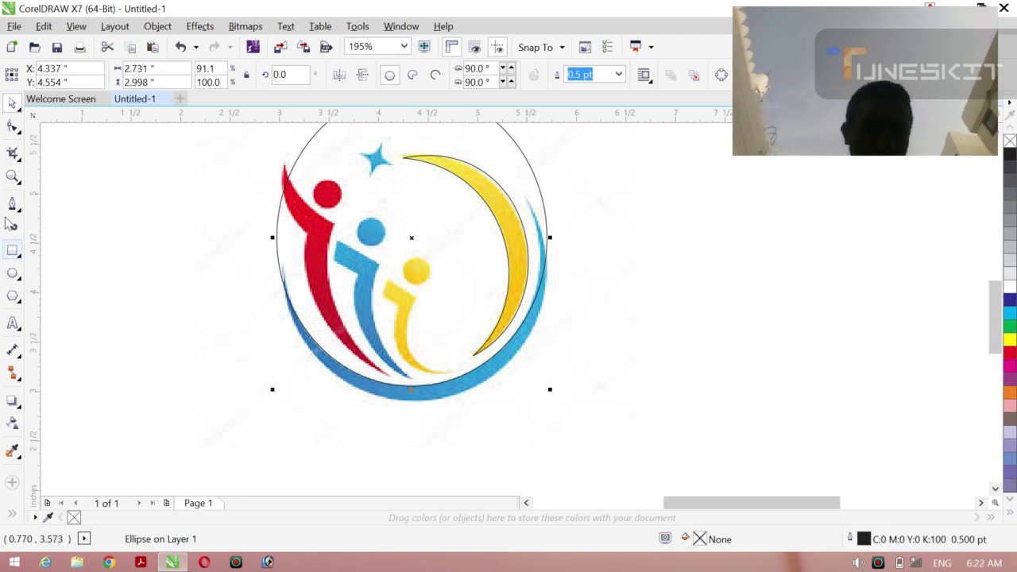
- Draw Pen curves from the blue crescent's right and left tips along its inner edge, about 0.18 by 1.26 and 0.18 by 0.60 inches
left_click(14, 204)
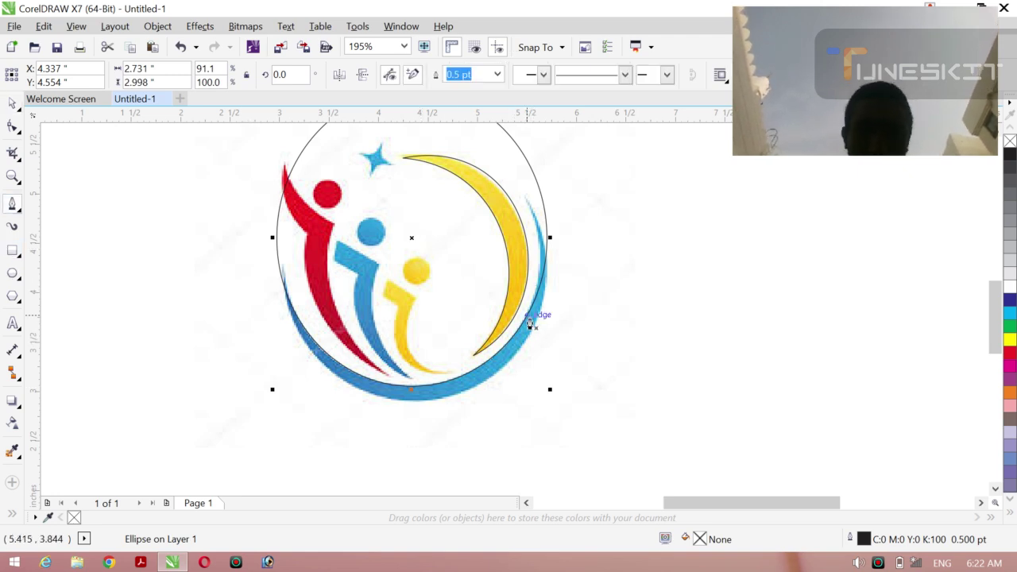
left_click(522, 326)
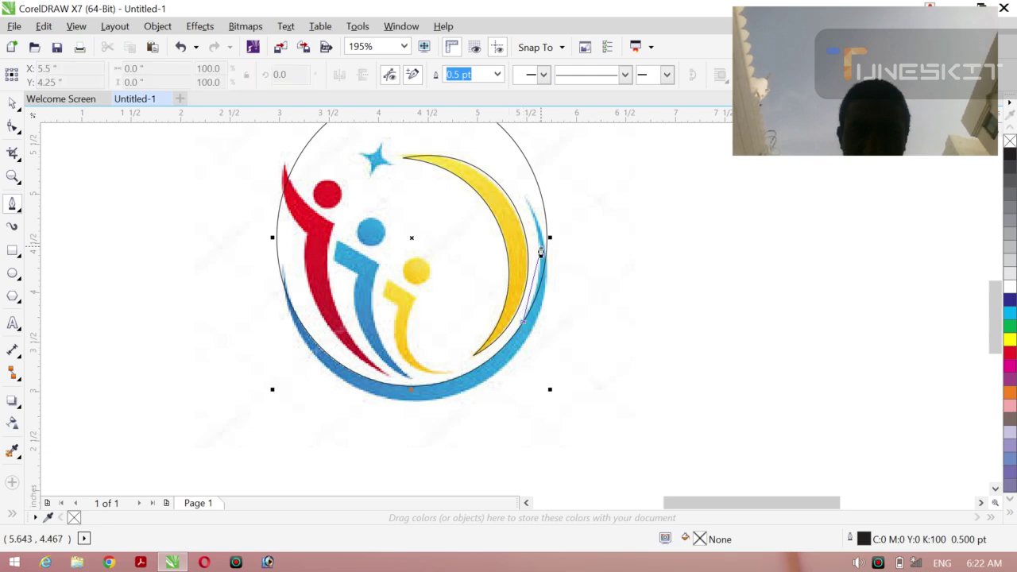
left_click_drag(523, 198, 484, 148)
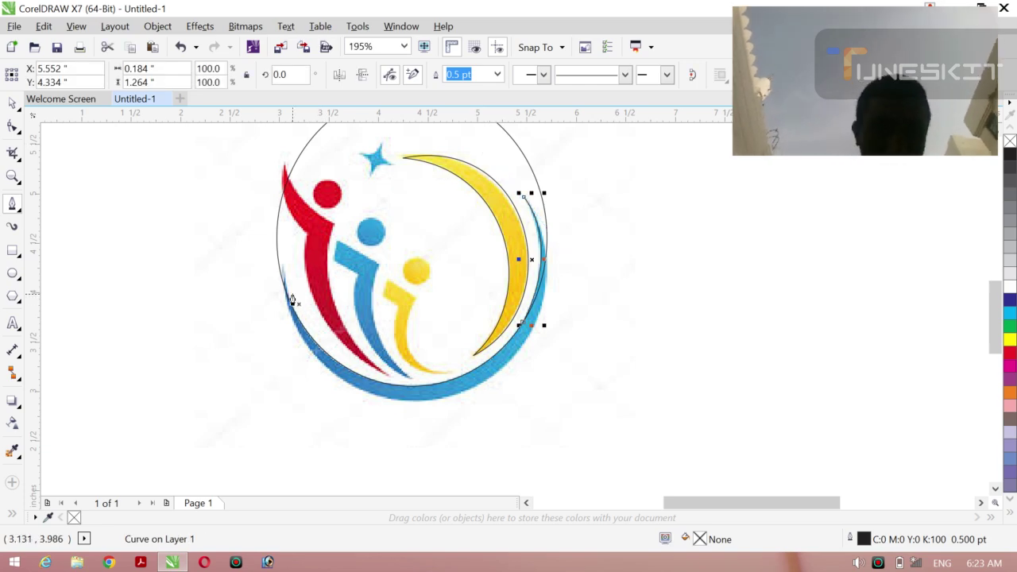
left_click(283, 265)
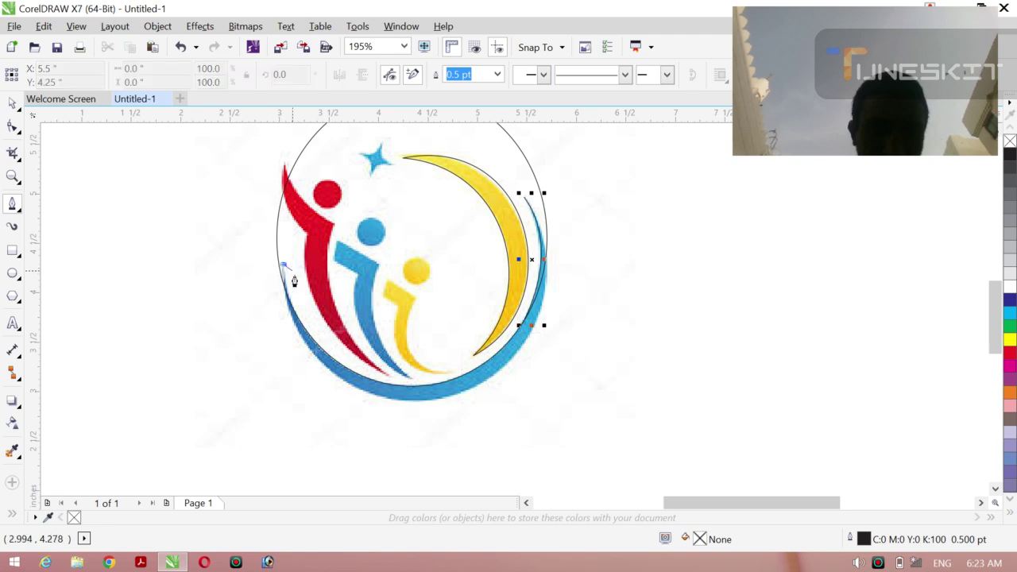
left_click_drag(301, 324, 318, 350)
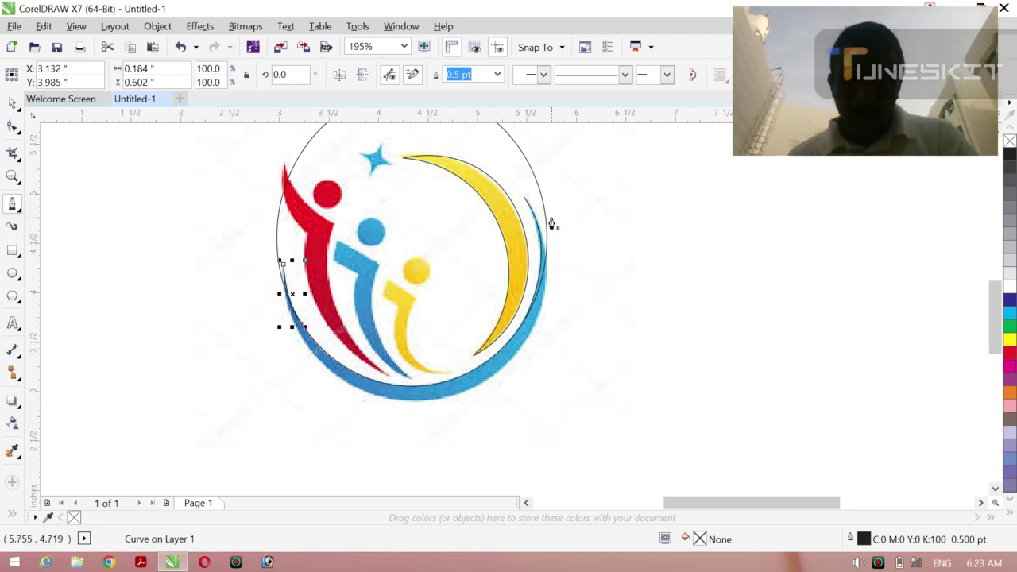
- Draw a short Pen curve, about 0.22 by 0.61 inches, from the blue crescent's right tip down its outer edge
left_click(524, 197)
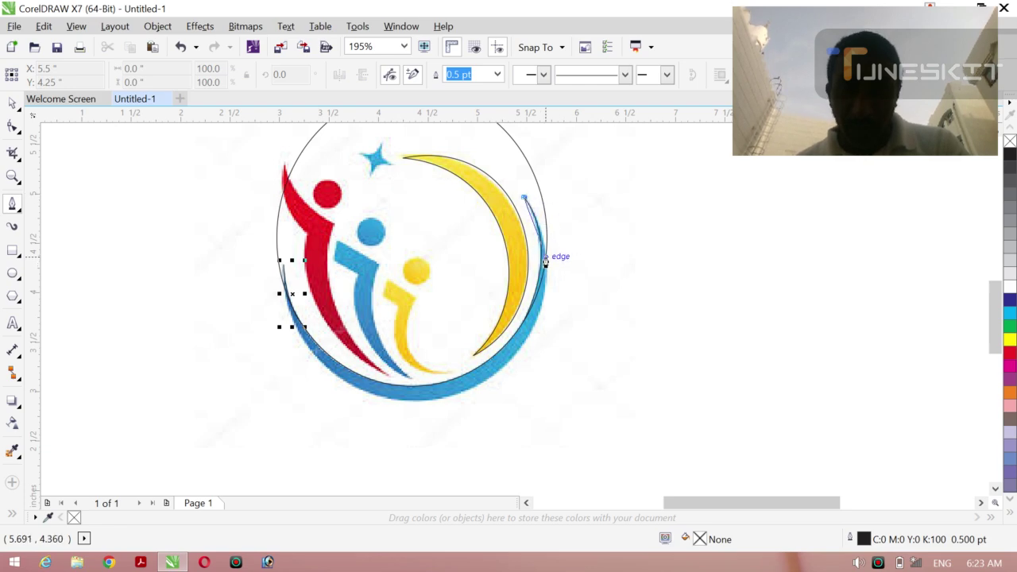
left_click_drag(545, 260, 545, 294)
key("space")
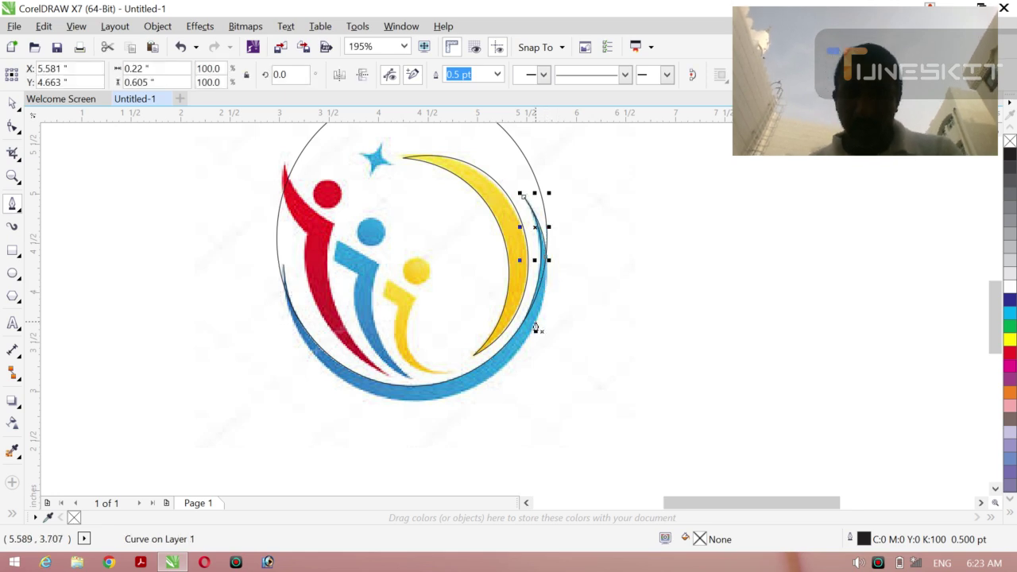
left_click(283, 265)
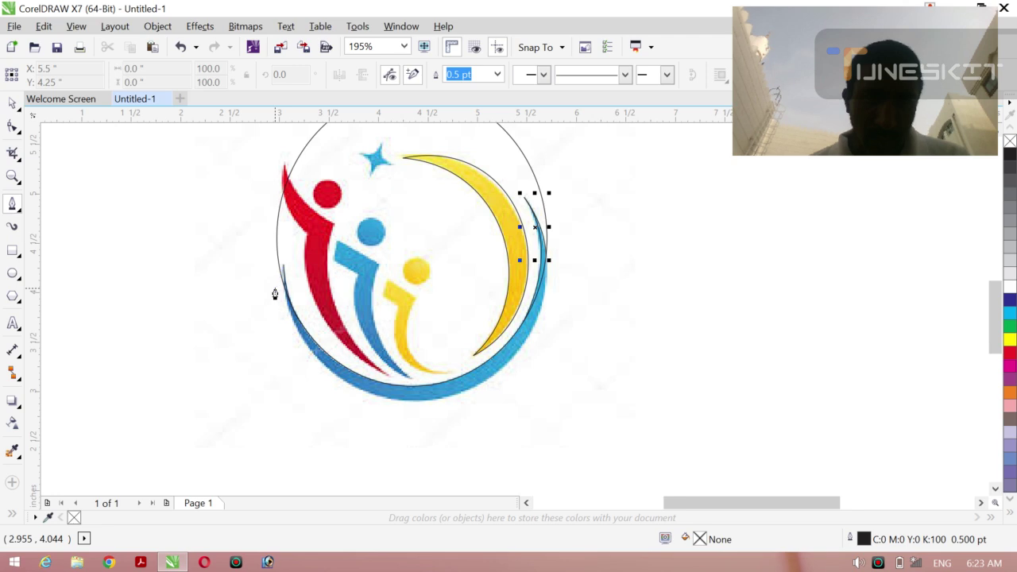
left_click(13, 103)
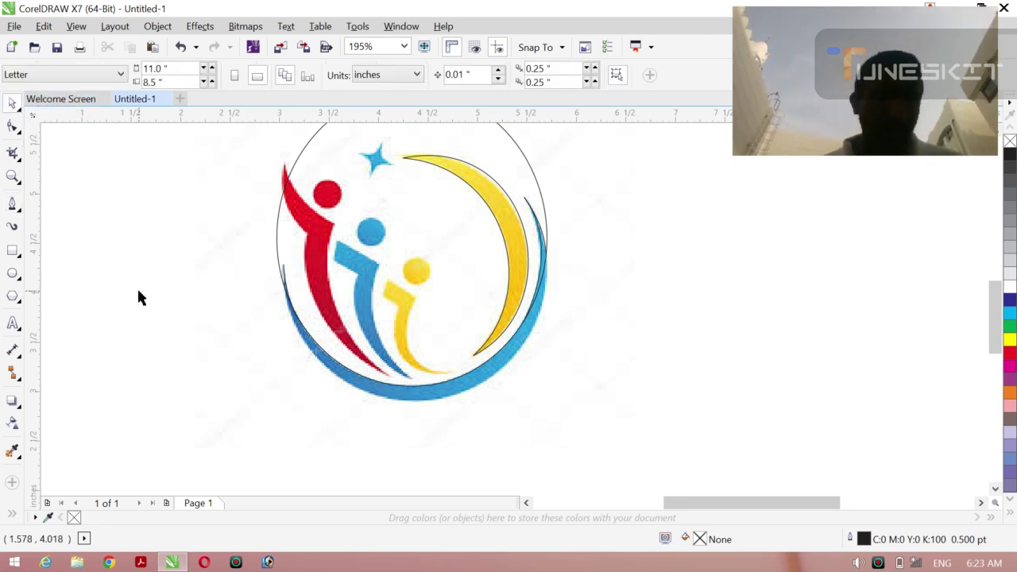
- Make an enlarged concentric copy of the ellipse, about 2.92 by 3.31 inches, reaching the blue crescent's lower outer edge
left_click(529, 167)
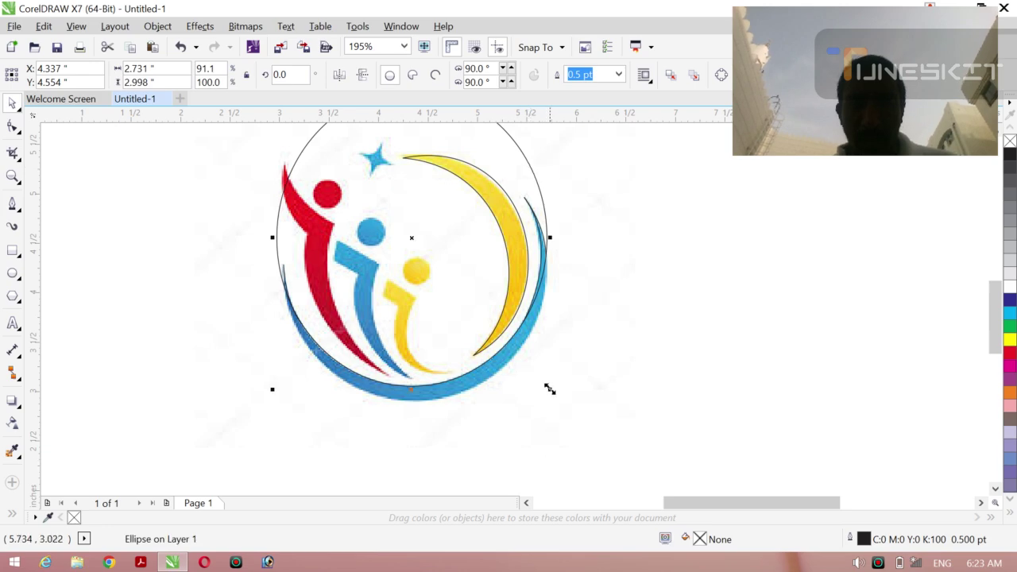
left_click_drag(548, 389, 563, 414)
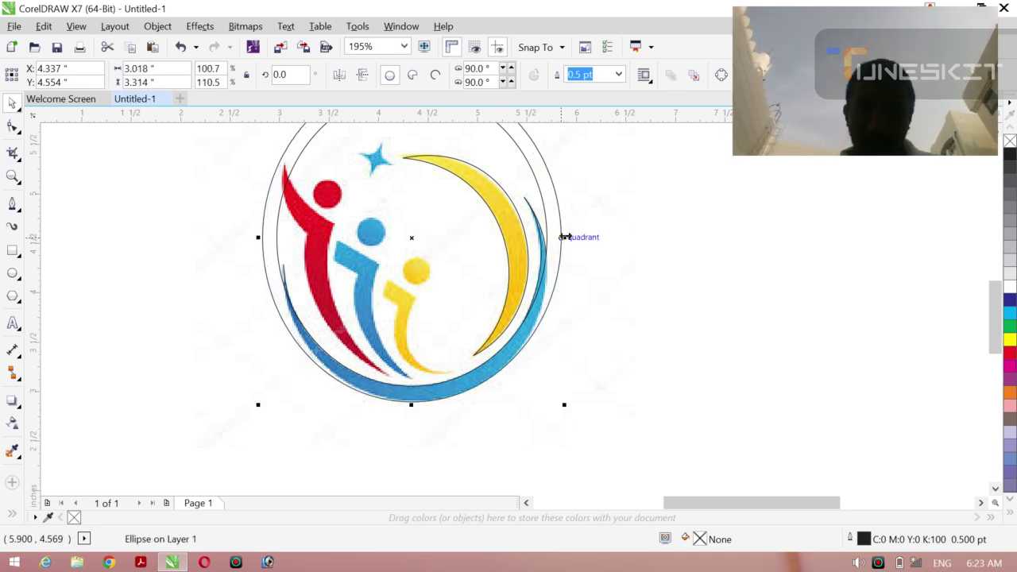
mouse_move(563, 237)
left_mouse_down()
mouse_move(554, 238)
mouse_move(561, 242)
left_mouse_up()
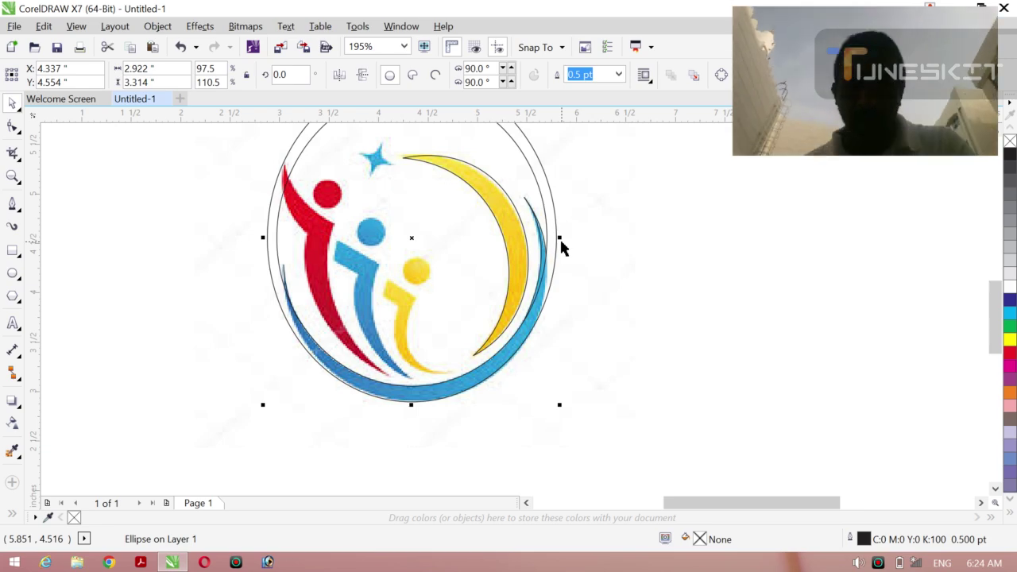
left_click(11, 206)
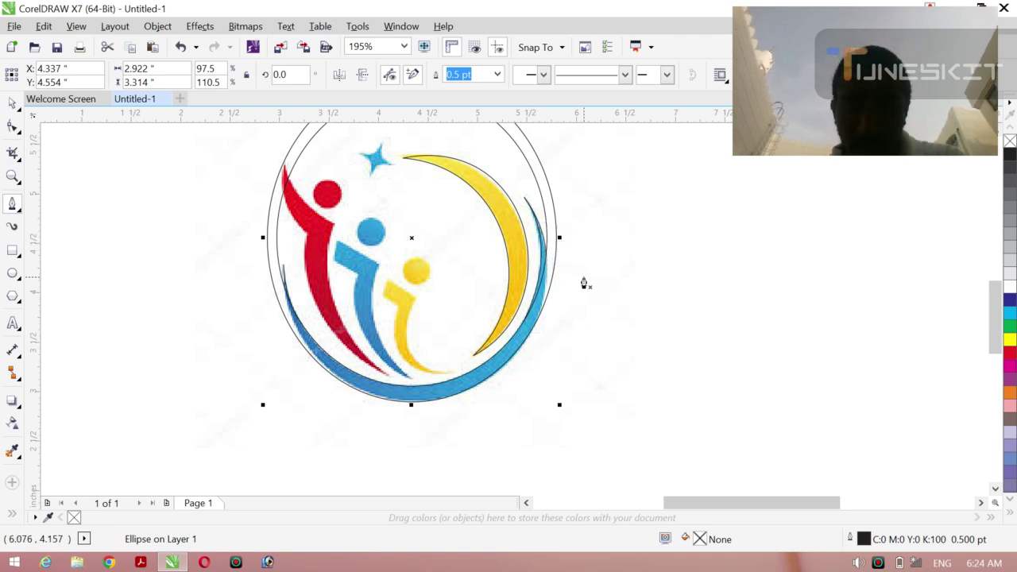
left_click(13, 105)
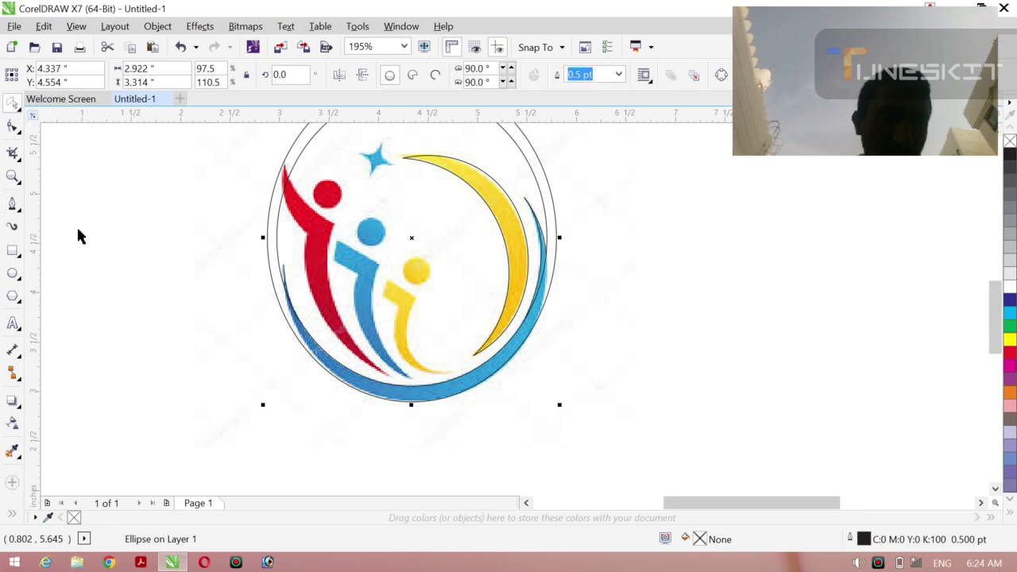
left_click(81, 241)
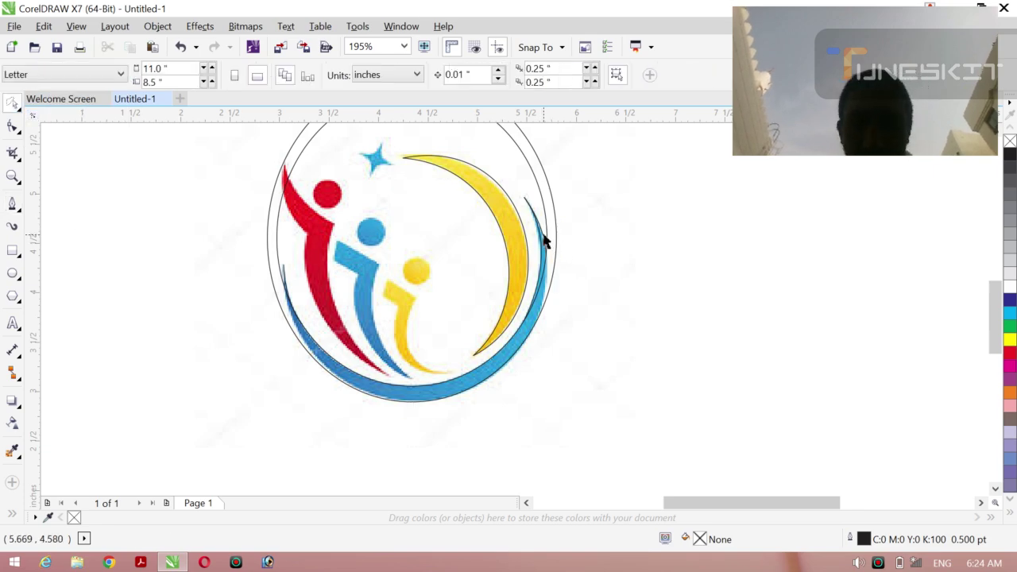
left_click(544, 235)
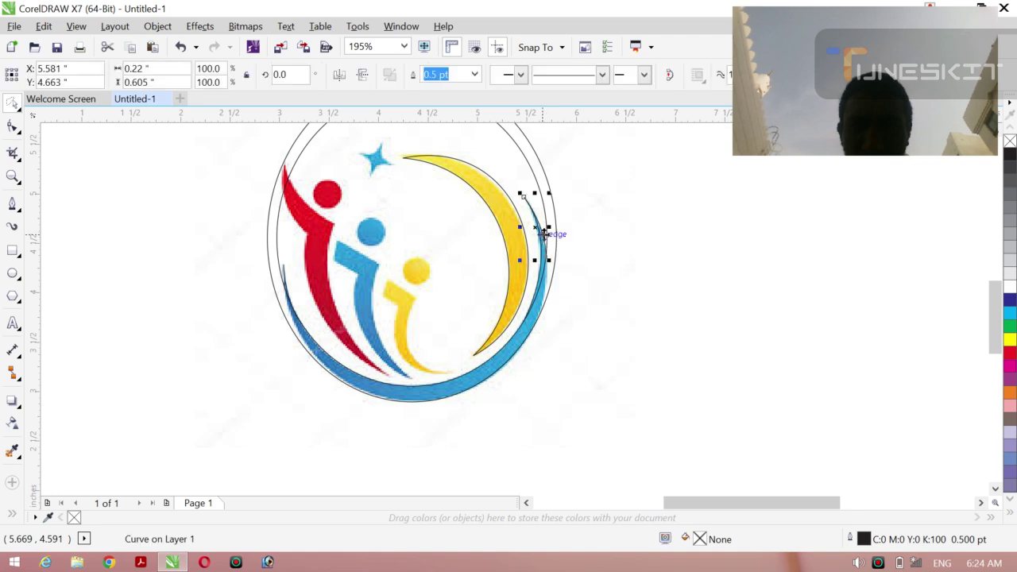
left_click(546, 216)
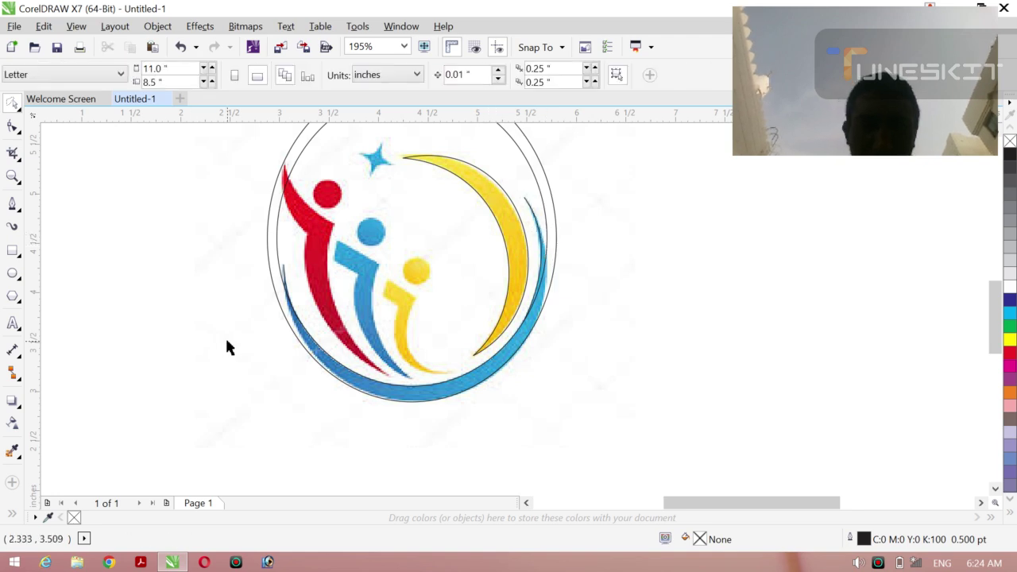
- Draw a longer Pen curve, about 0.21 by 1.34 inches, from the blue crescent's right tip along its outer edge to the larger ellipse
left_click(12, 205)
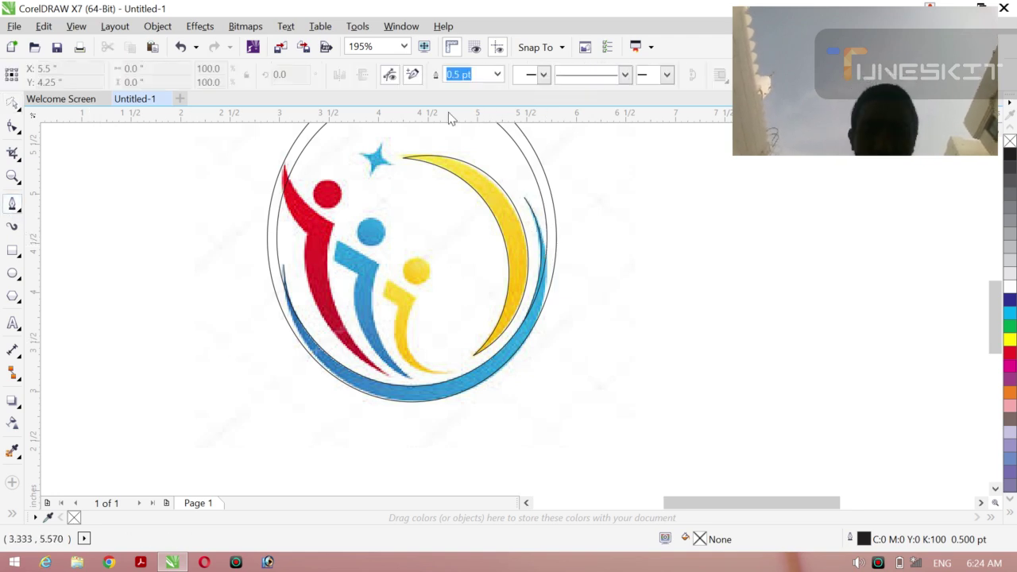
left_click(525, 199)
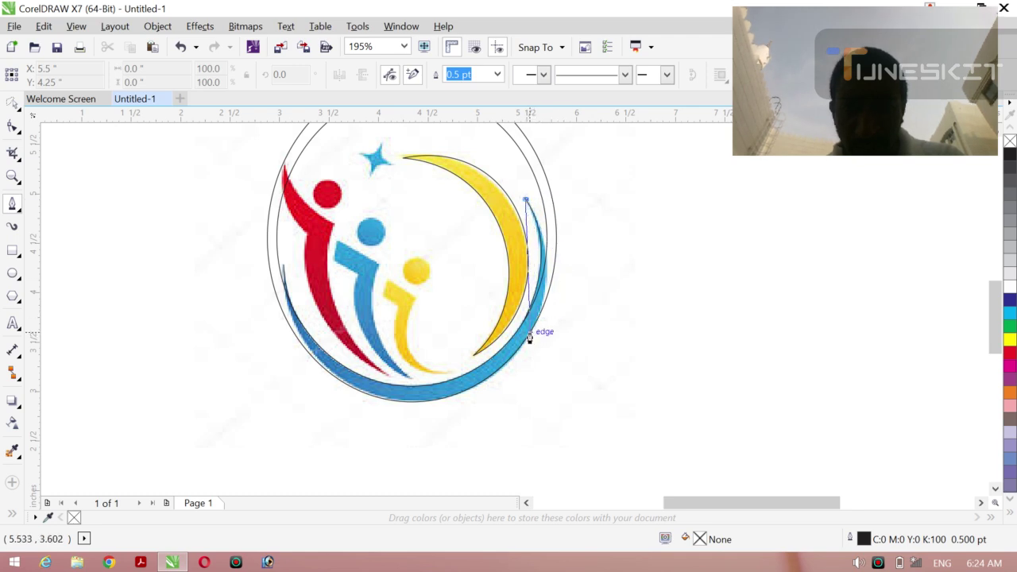
left_click_drag(529, 337, 490, 409)
key("Escape")
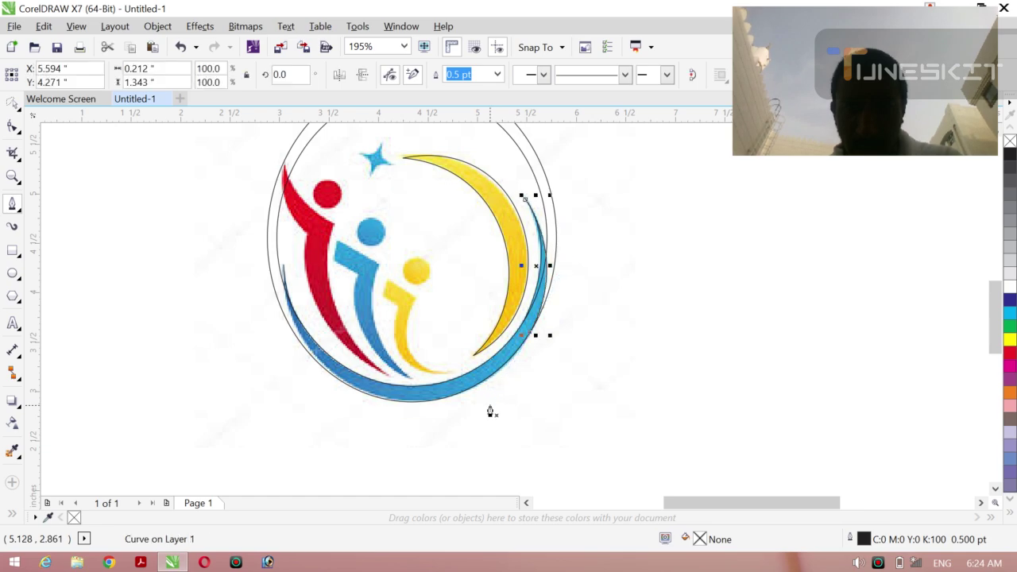
- Draw a Pen curve, about 1.03 by 1.36 inches, from the blue crescent's left tip along its outer edge to its lower edge
left_click(283, 267)
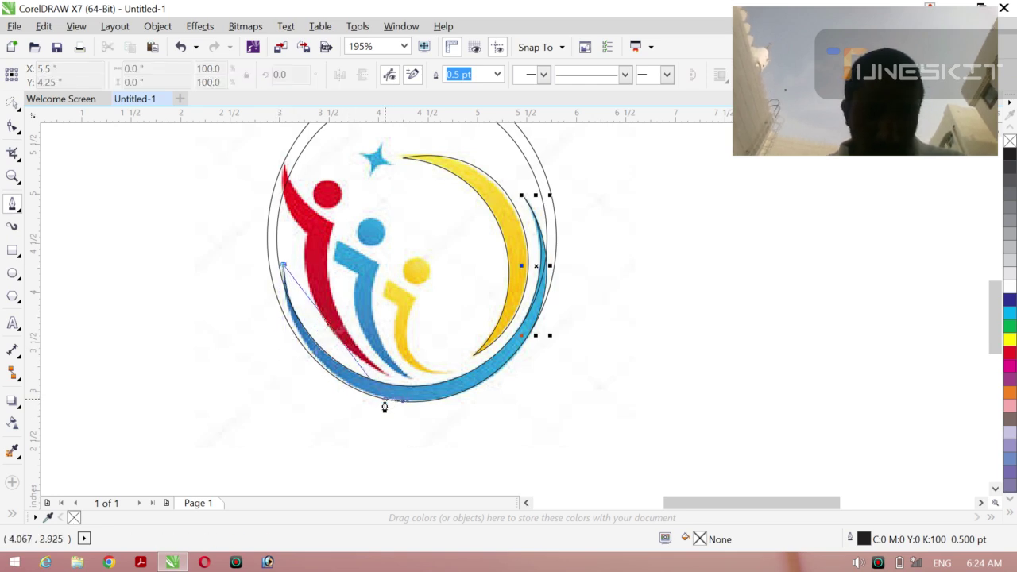
left_click_drag(384, 401, 490, 428)
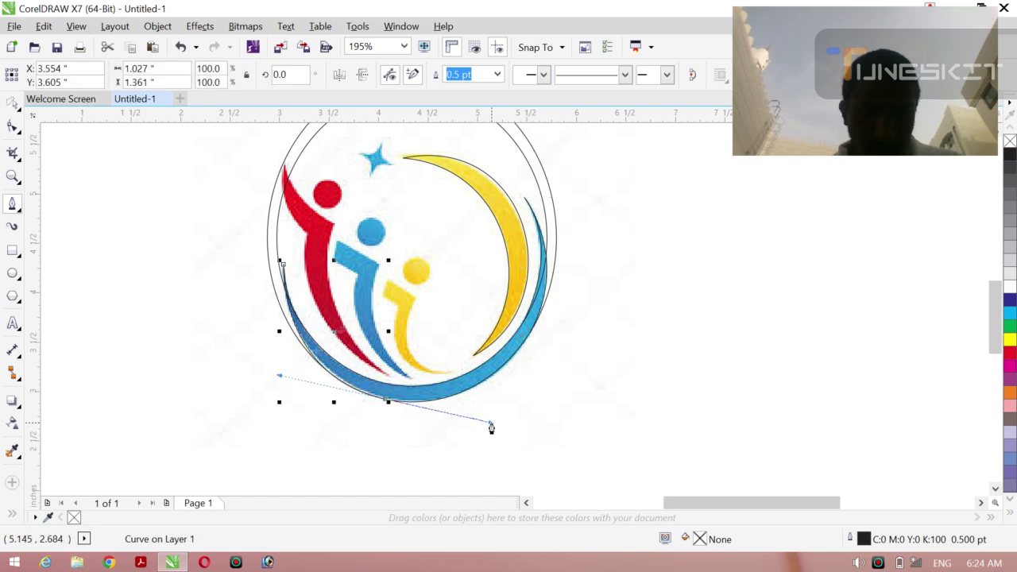
key("Escape")
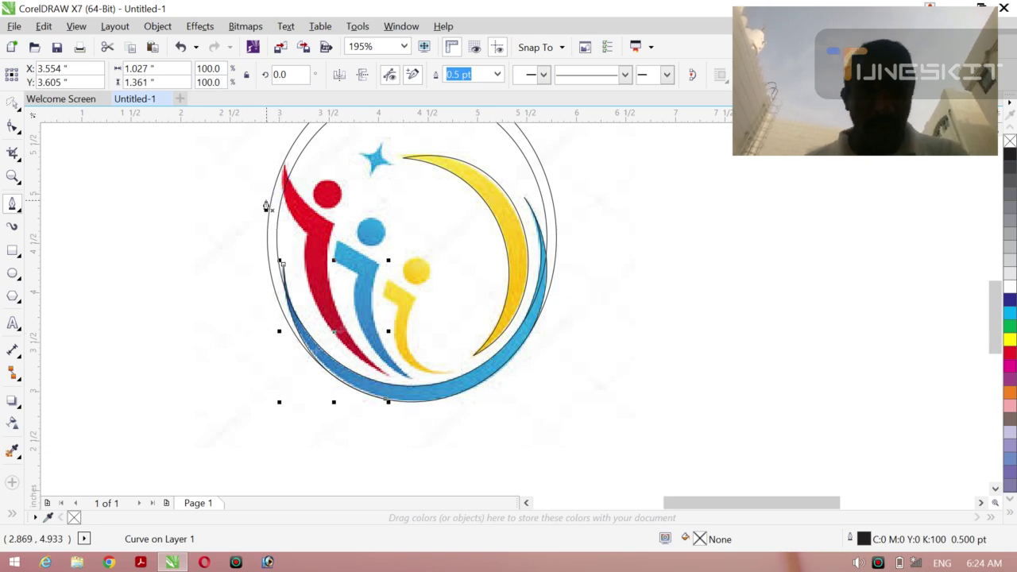
- Smart Fill the large blue crescent with dark blue (#003399) and no outline
left_click(11, 513)
left_click(37, 512)
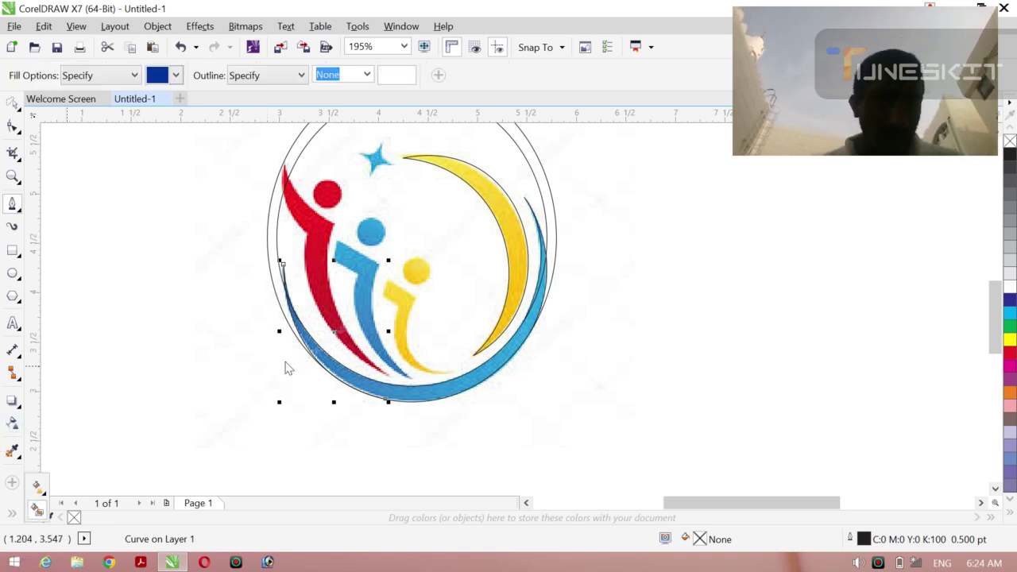
left_click(340, 367)
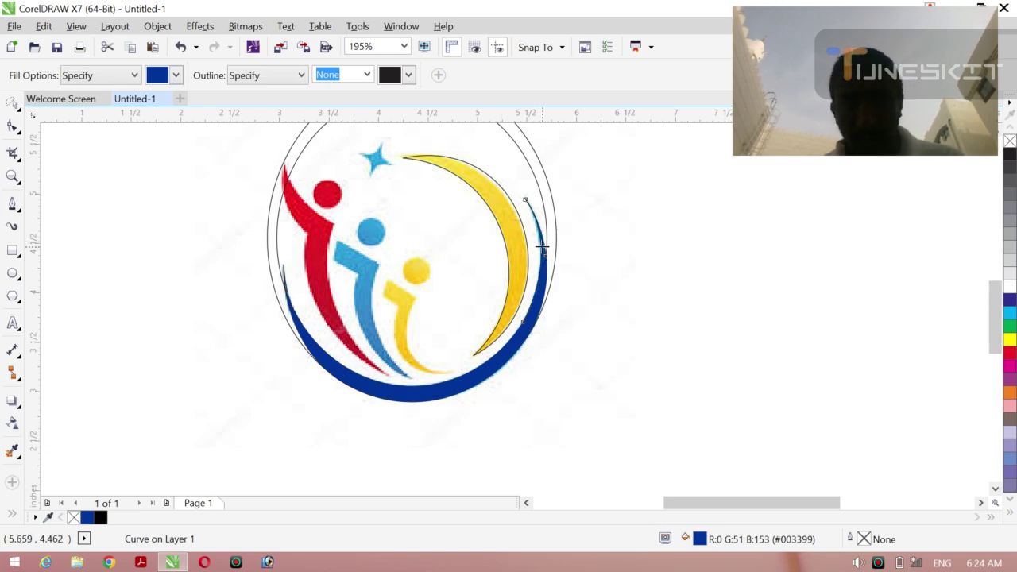
- Try to Smart Fill the narrow gap at the large crescent's left tip with dark blue
left_click(282, 279)
key("ctrl+z")
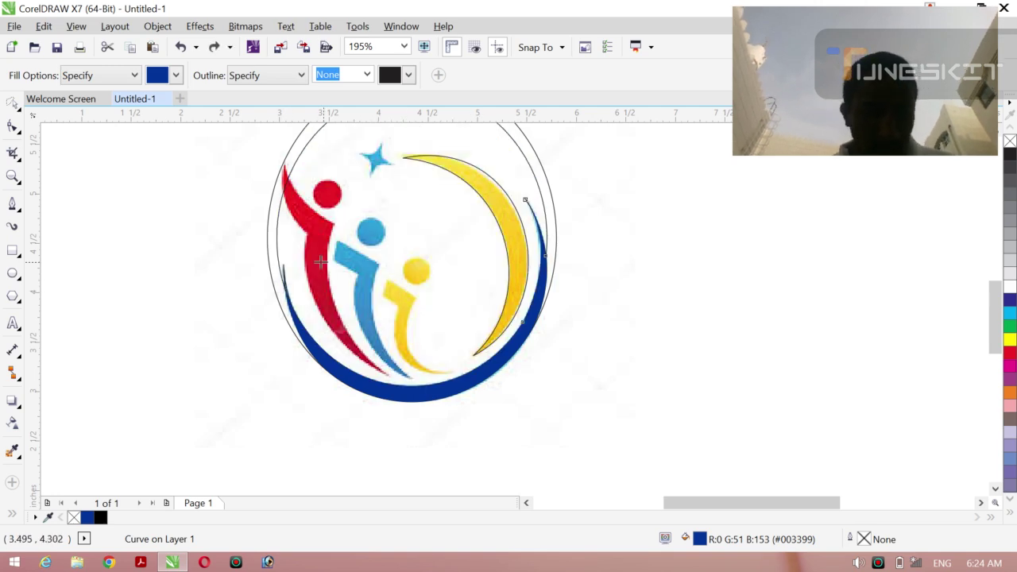
left_click(284, 275)
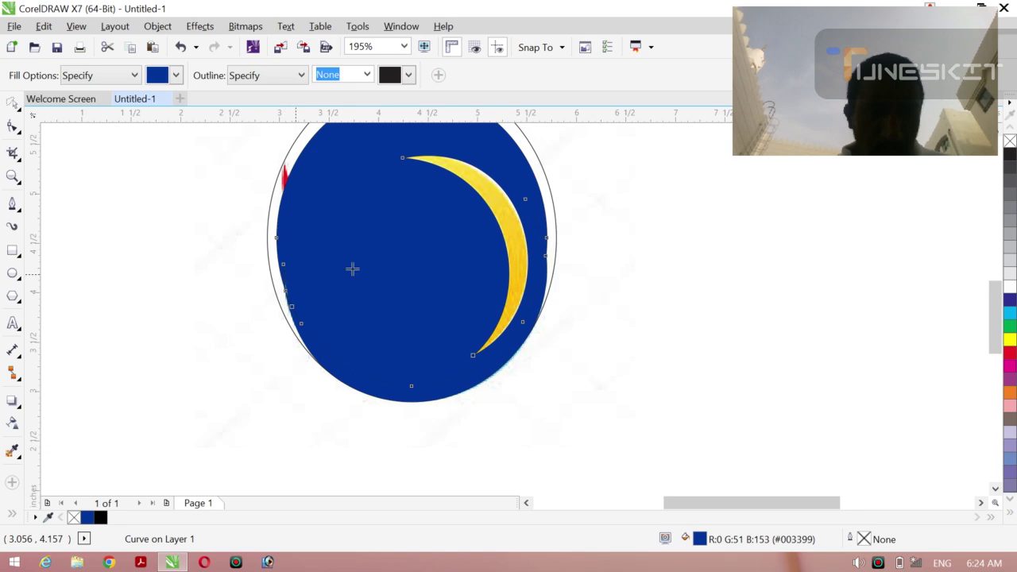
key("ctrl+z")
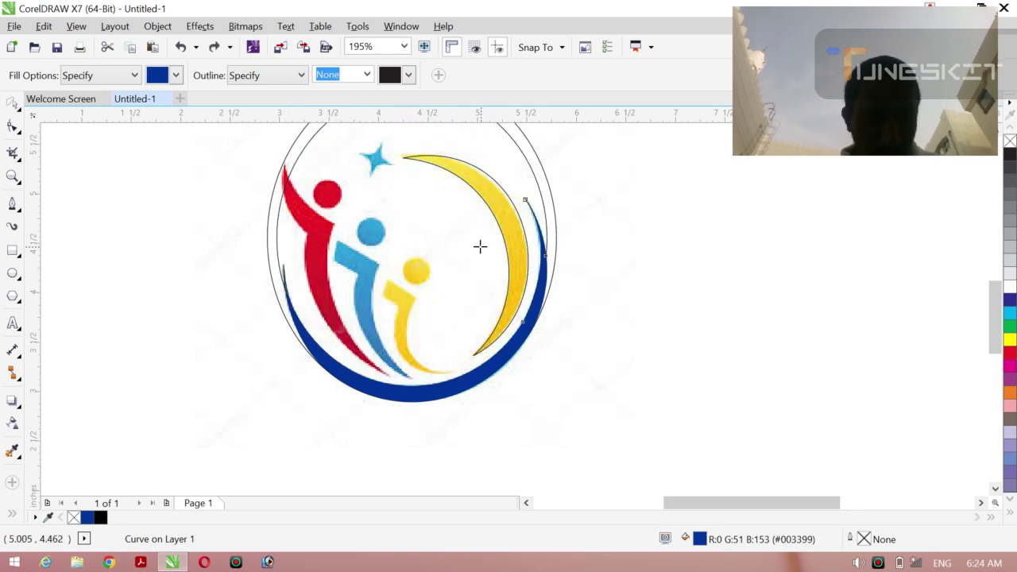
- Delete the two construction ellipses around the logo
left_click(13, 103)
left_click(130, 312)
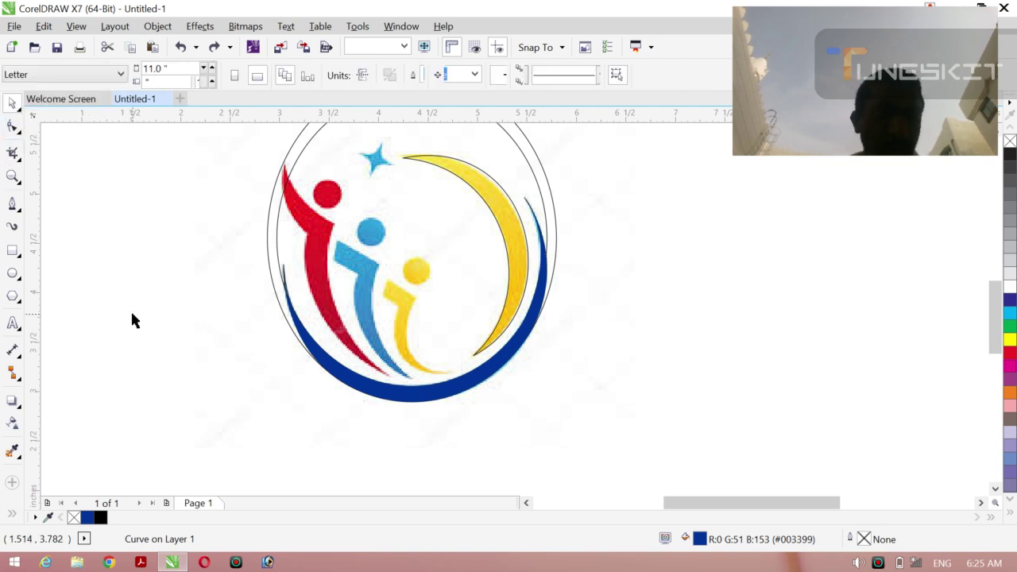
left_click(303, 147)
key("Delete")
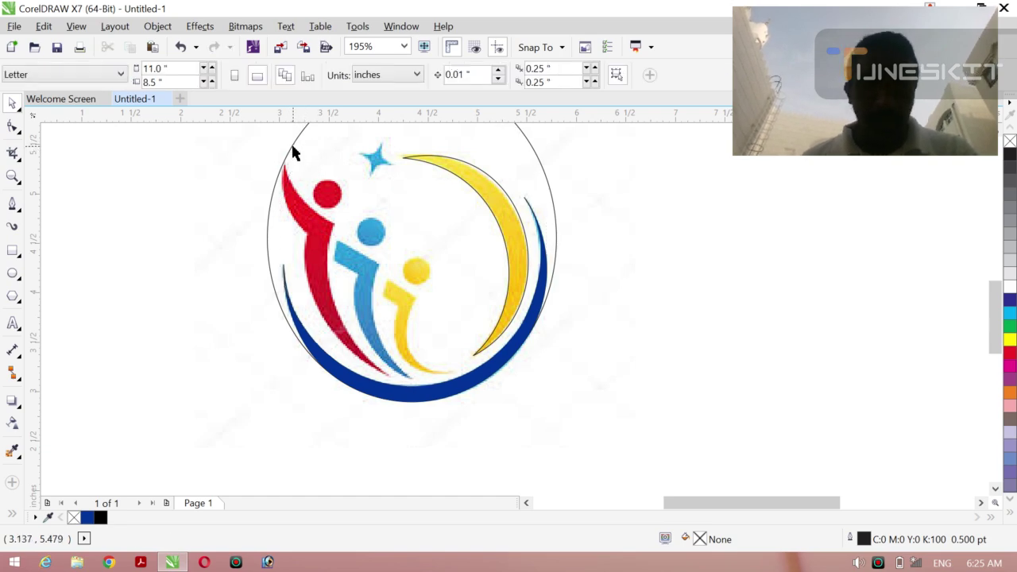
left_click(291, 146)
key("Delete")
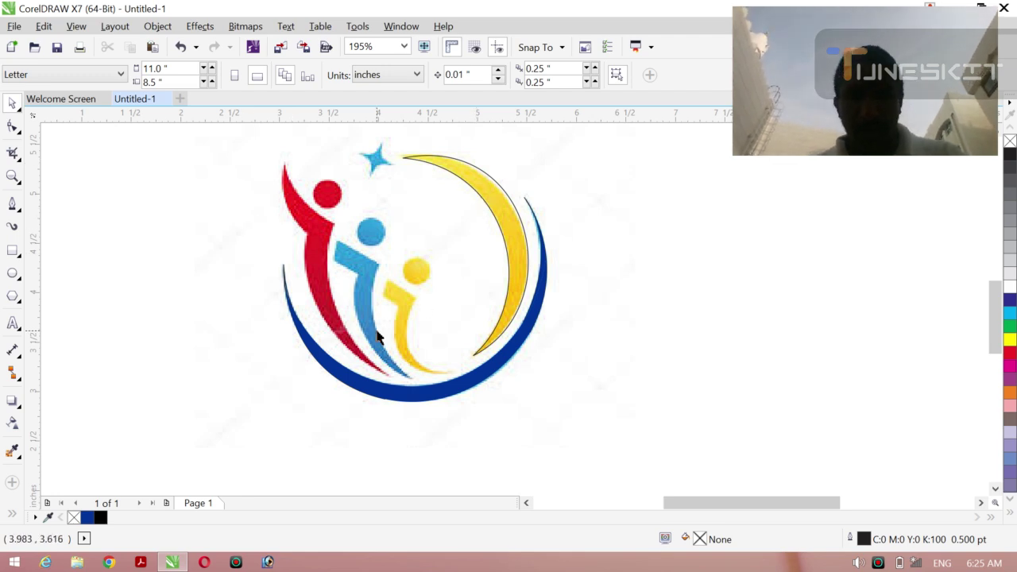
- Smart Fill the outlined yellow crescent with dark blue (#003399) and no outline, leaving nothing selected
left_click(12, 518)
left_click(36, 509)
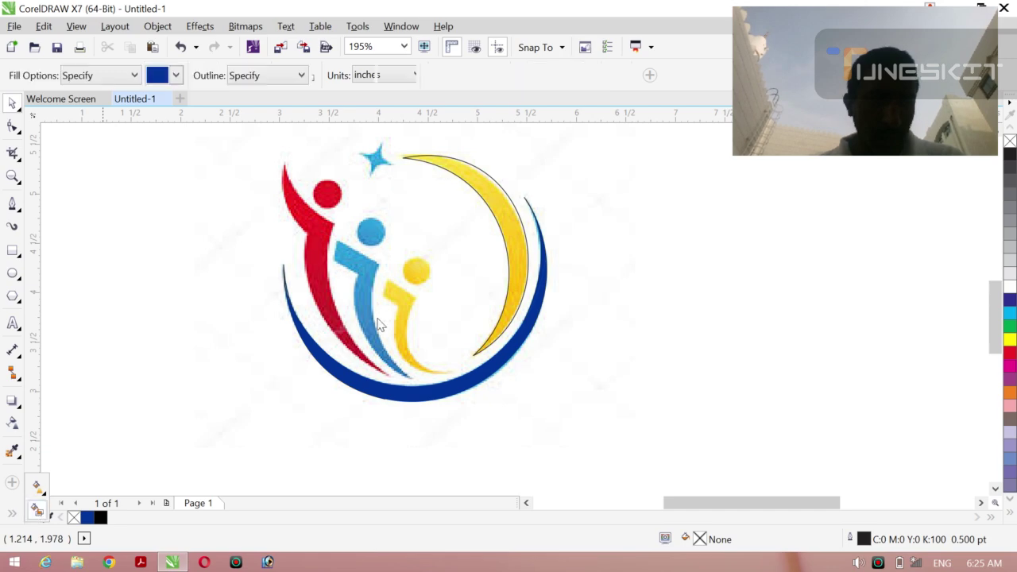
left_click(510, 240)
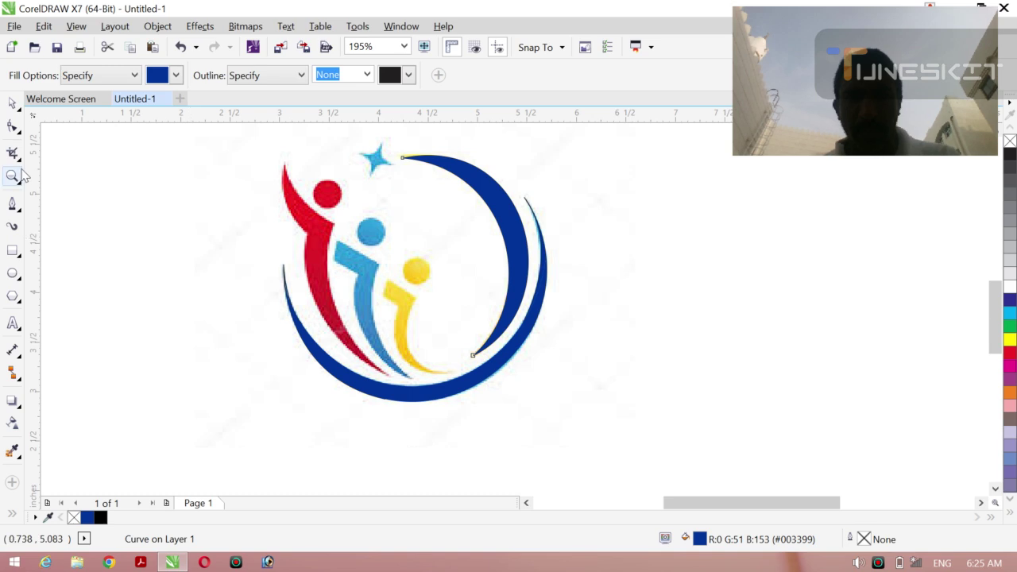
left_click(19, 110)
left_click(52, 101)
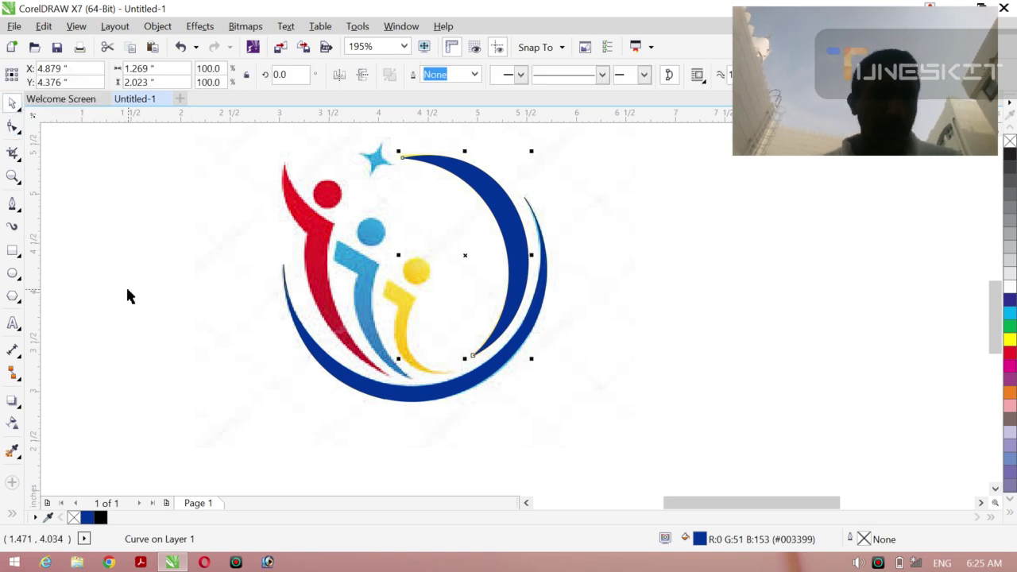
left_click(127, 289)
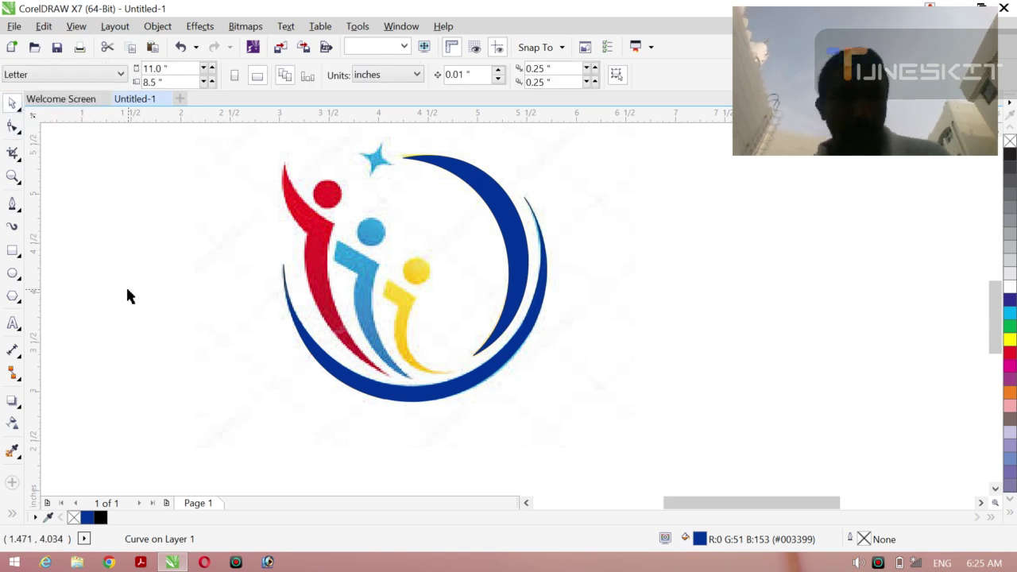
- Draw a Pen curve, about 0.24 by 0.72 inches, from the red figure's raised hand tip along the arm's lower edge to the armpit
left_click(12, 203)
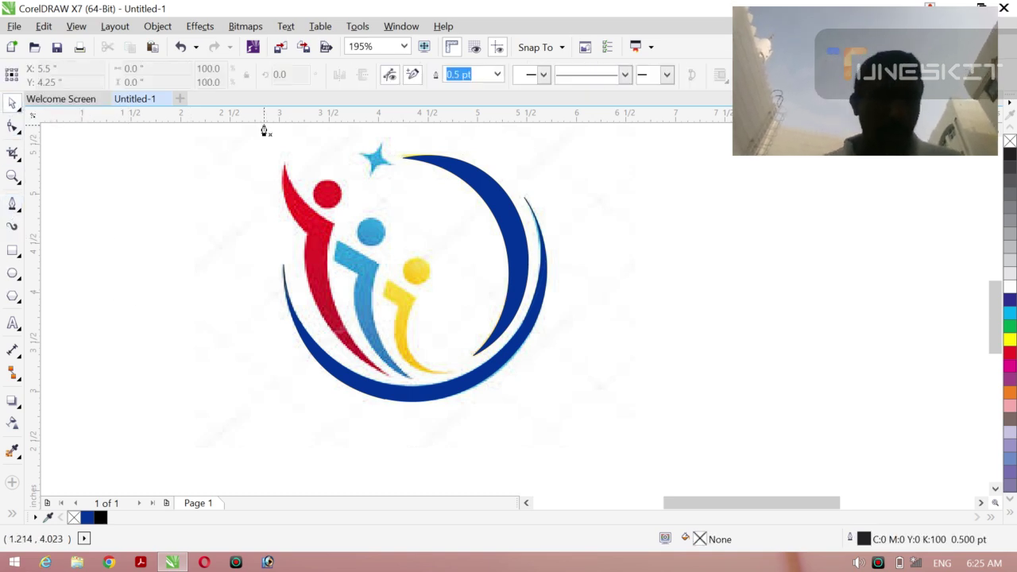
left_click(282, 164)
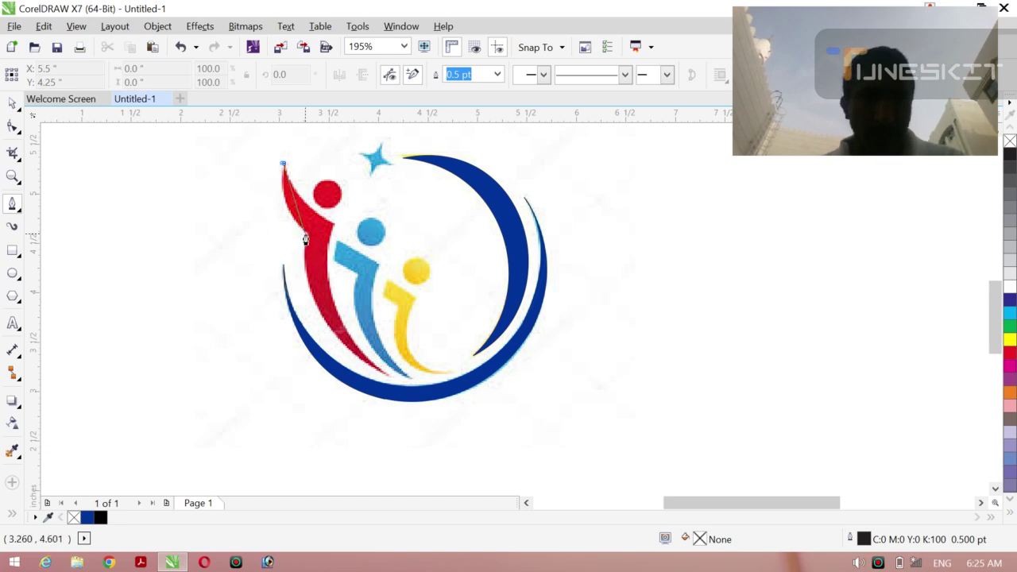
left_click_drag(305, 236, 336, 267)
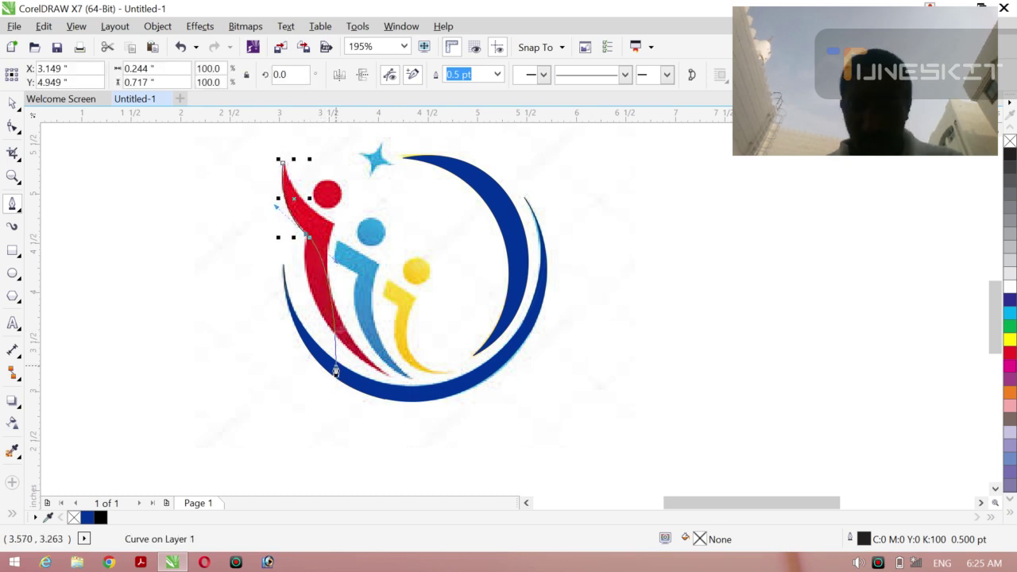
- Try to draw a Pen curve from the red figure's bottom tip up its left edge to the armpit
left_click(388, 374)
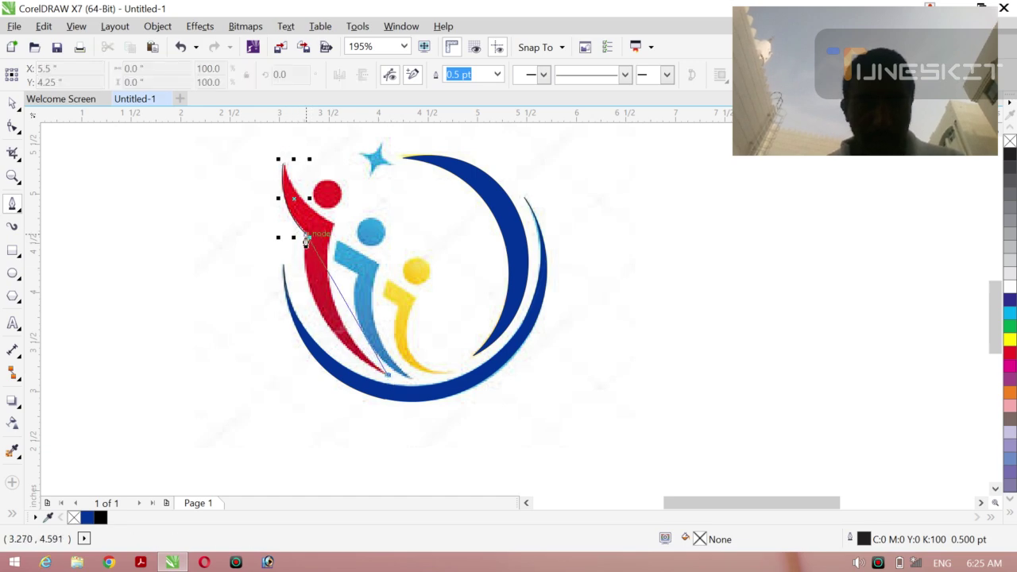
left_click_drag(306, 238, 390, 279)
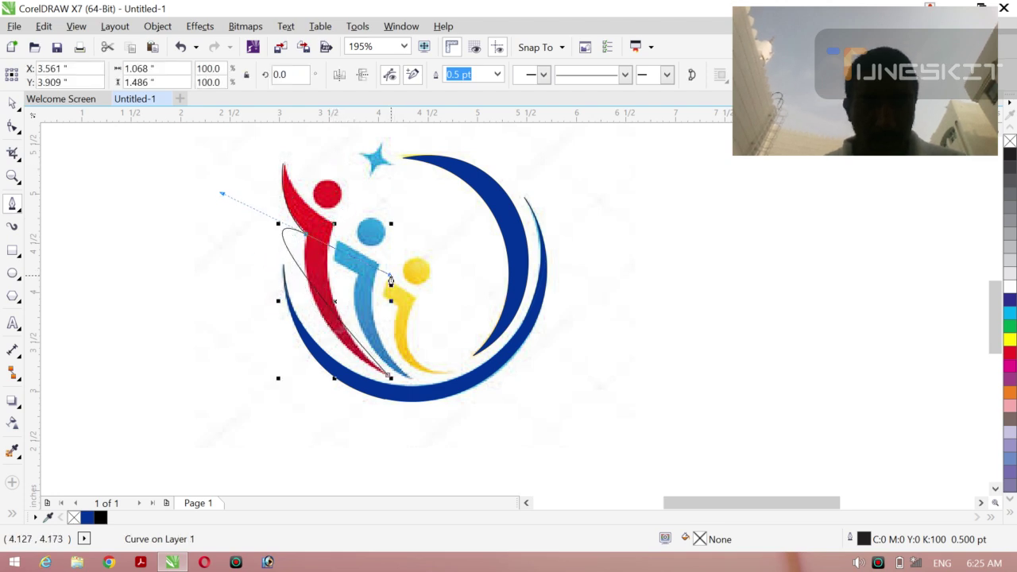
key("Escape")
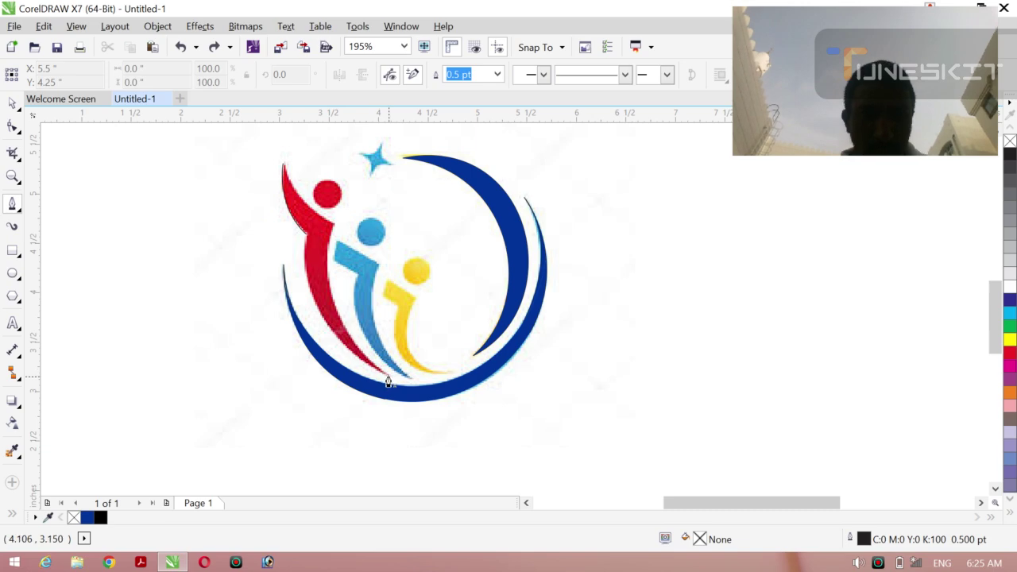
left_click(388, 379)
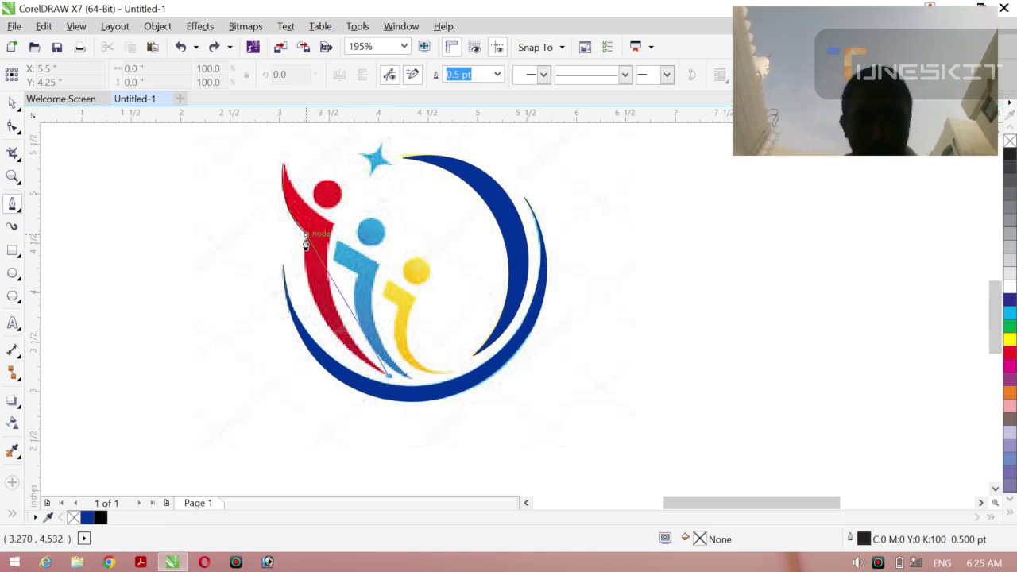
left_click_drag(305, 243, 343, 215)
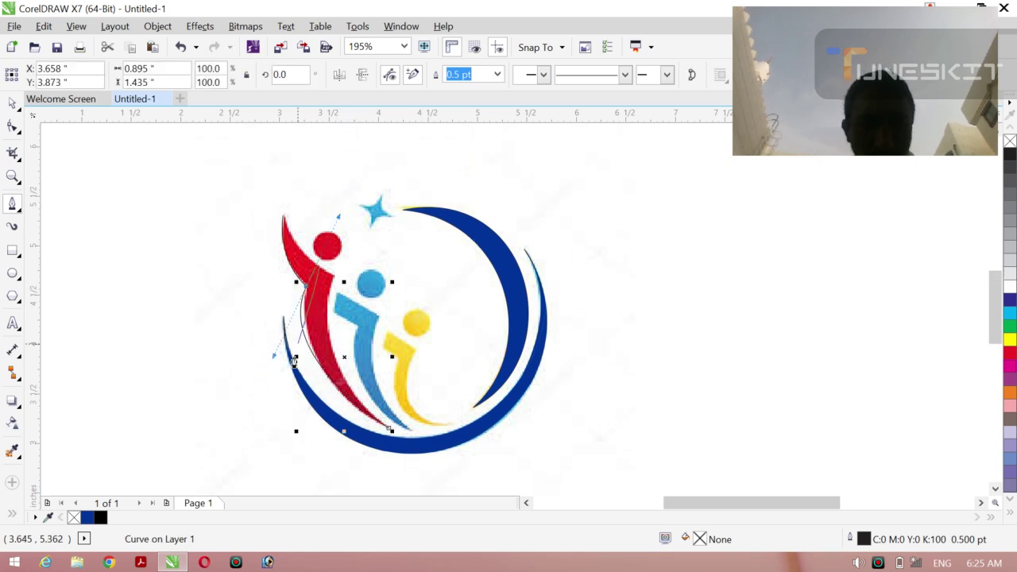
key("ctrl+z")
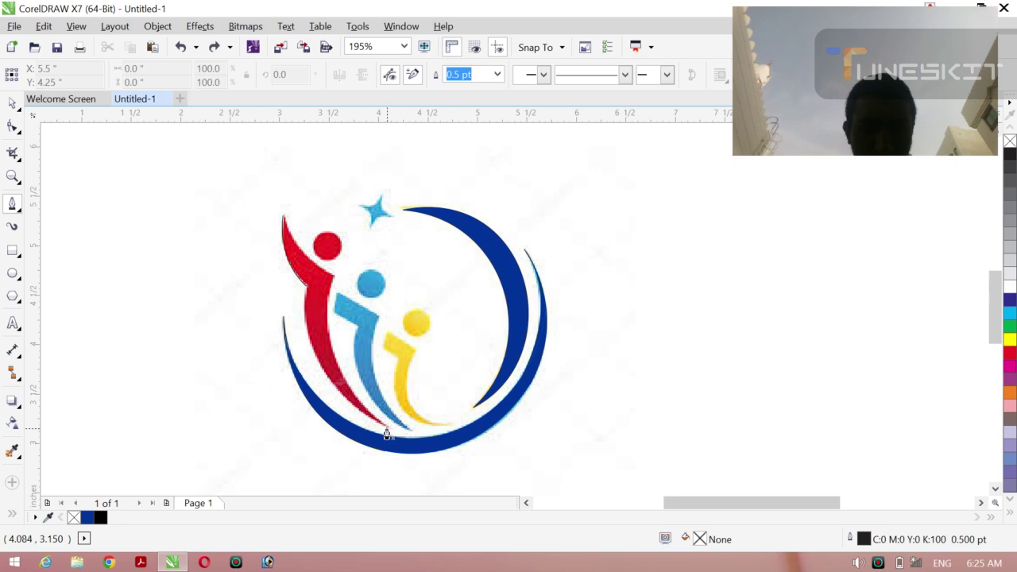
- Complete the red figure's outline with Pen curves along its left, upper and right edges, about 0.85 by 1.44, 0.51 by 0.62 and 0.63 by 1.54 inches
left_click(387, 432)
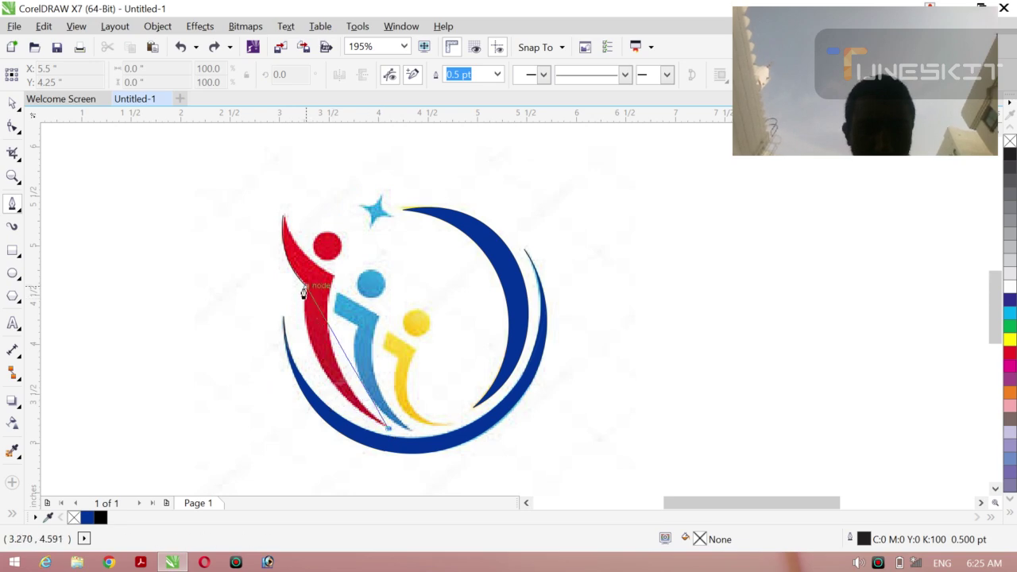
left_click_drag(303, 292, 322, 197)
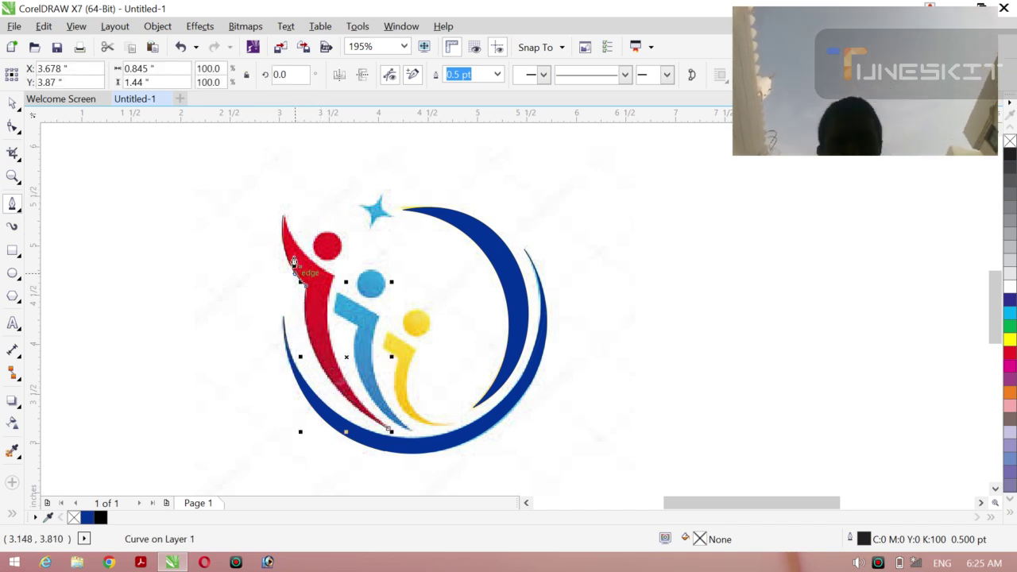
left_click(282, 215)
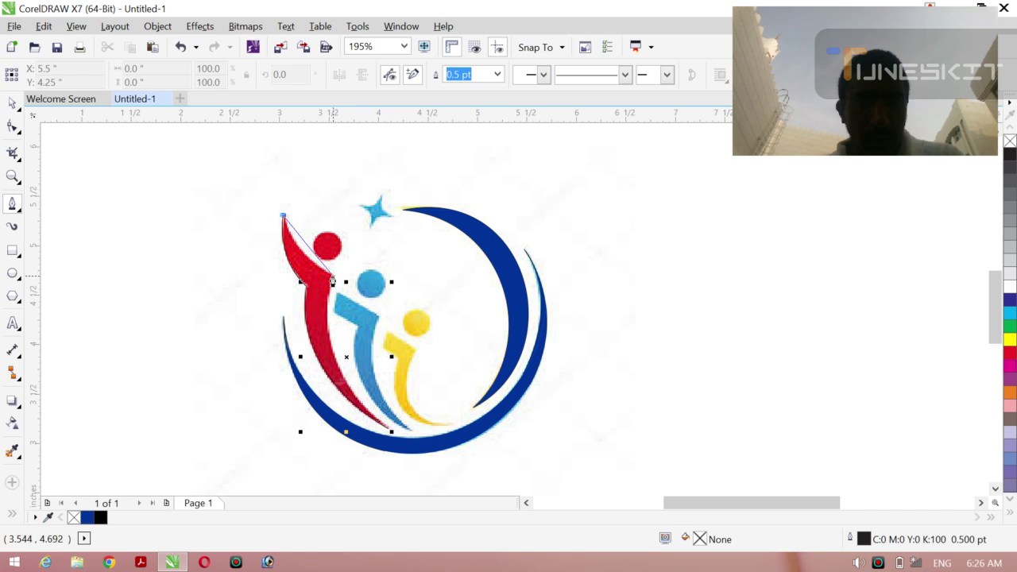
left_click_drag(332, 278, 362, 284)
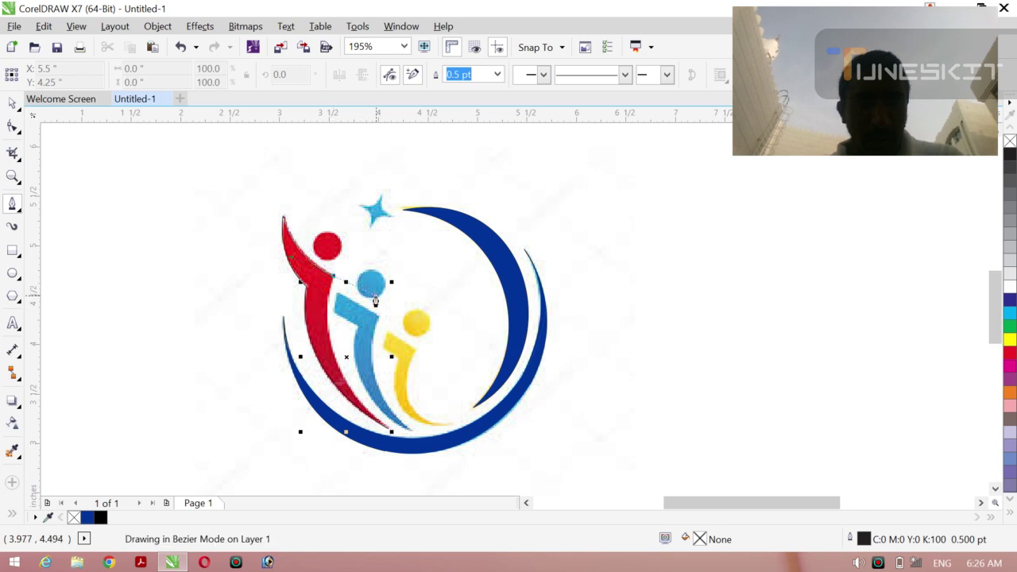
key("Return")
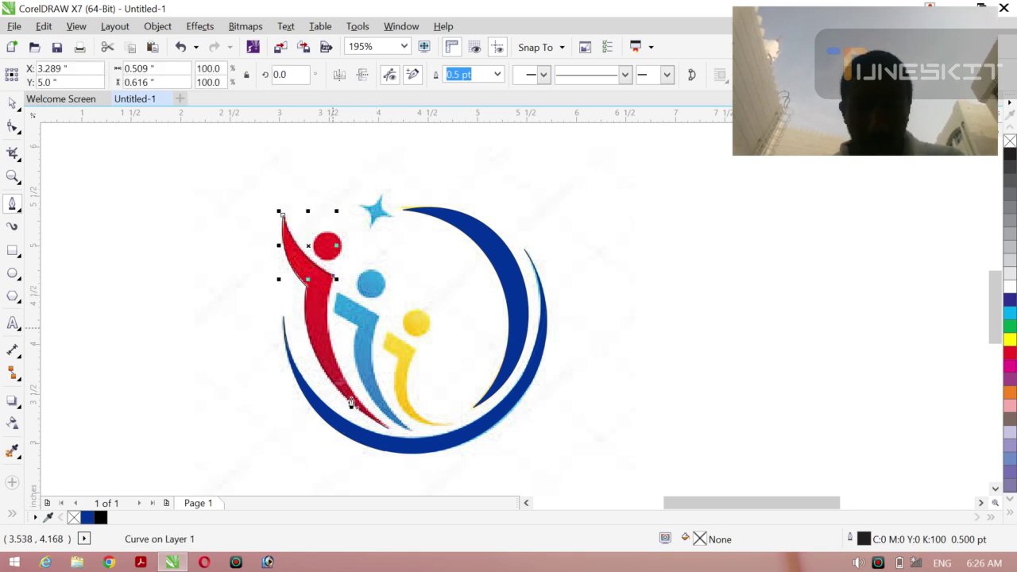
left_click(388, 430)
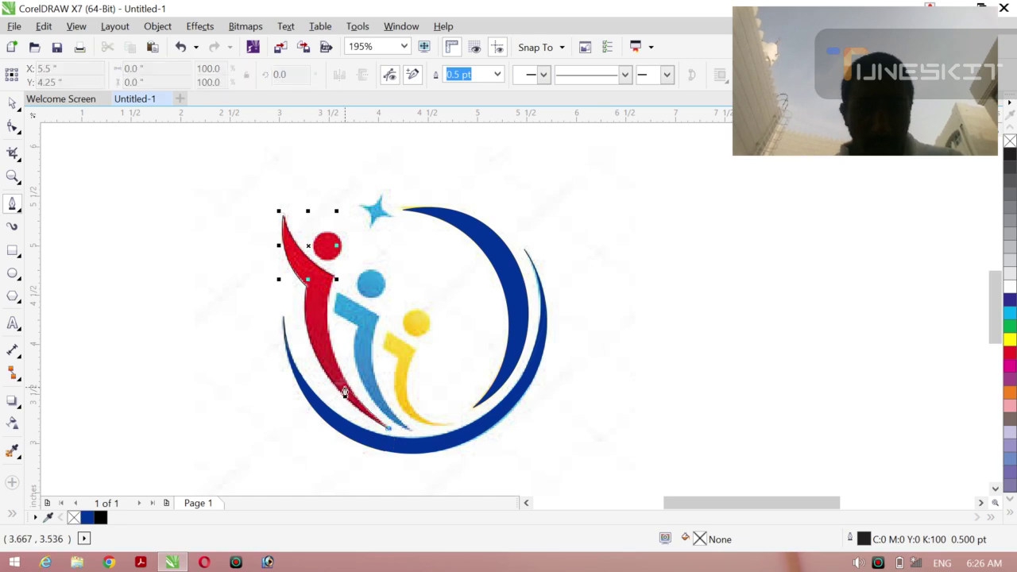
left_click_drag(334, 282, 365, 202)
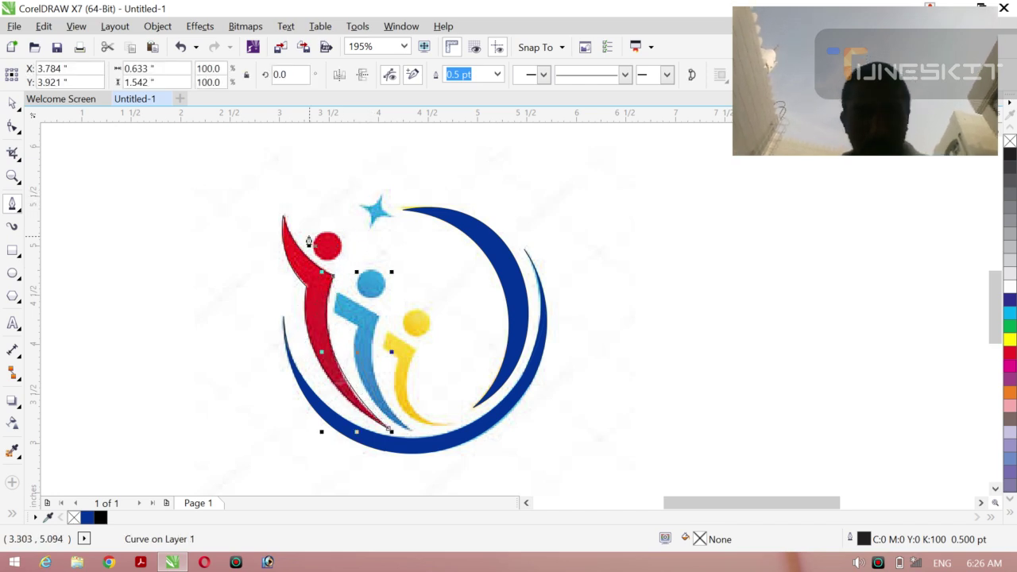
- Draw a circle about 0.28 inches in diameter over the red figure's head and deselect it
left_click(12, 277)
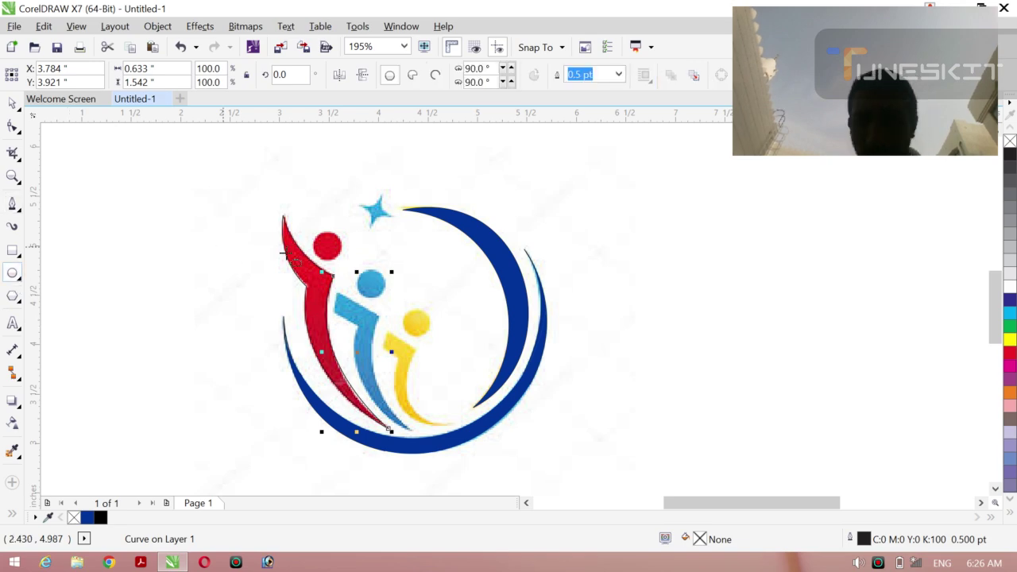
left_click_drag(311, 231, 340, 261)
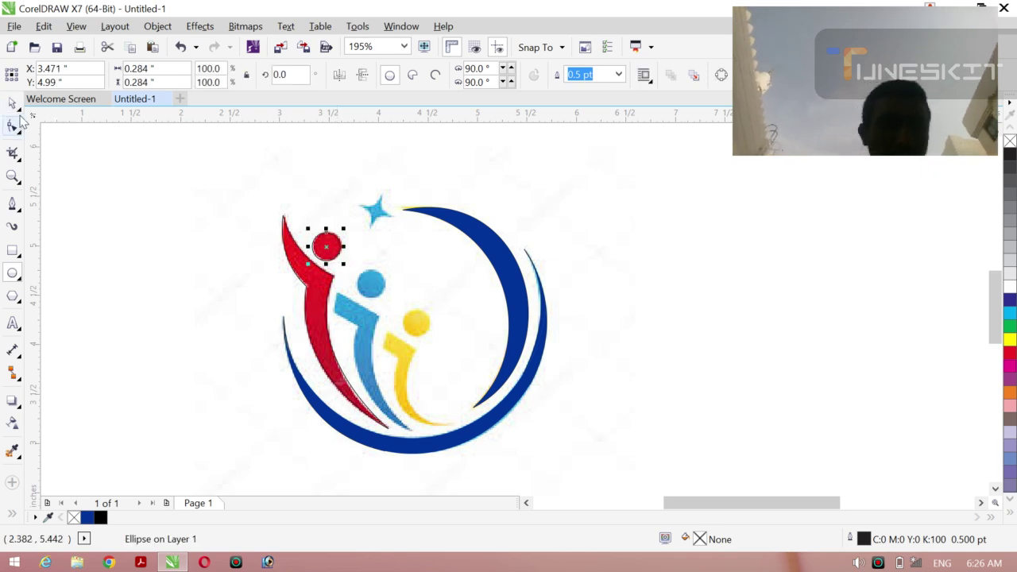
left_click(12, 103)
left_click(48, 101)
left_click(165, 392)
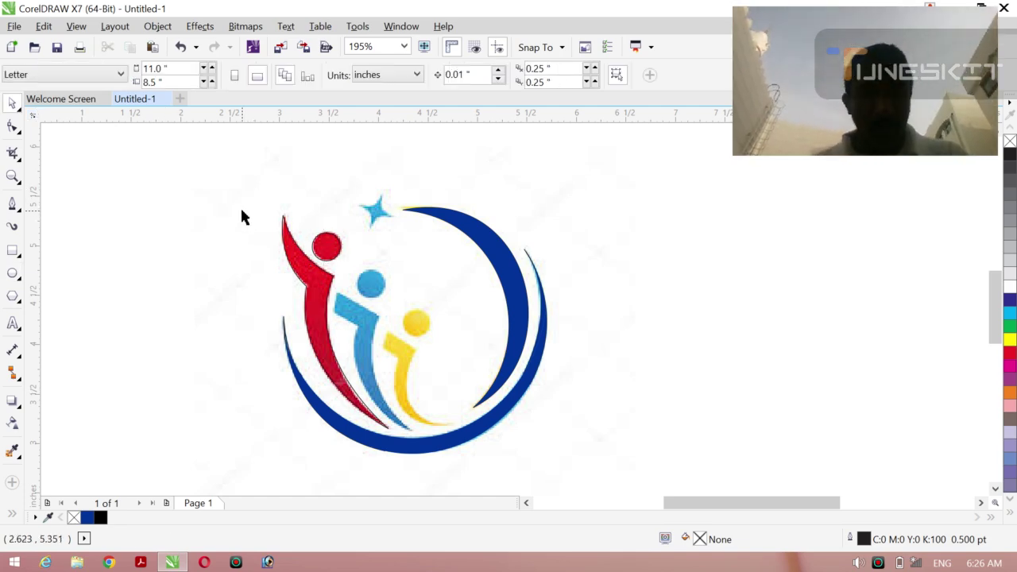
- Move the reference bitmap left from under the traced shapes, to about X 3.53 inches
left_click(307, 282)
left_click_drag(245, 290, 229, 290)
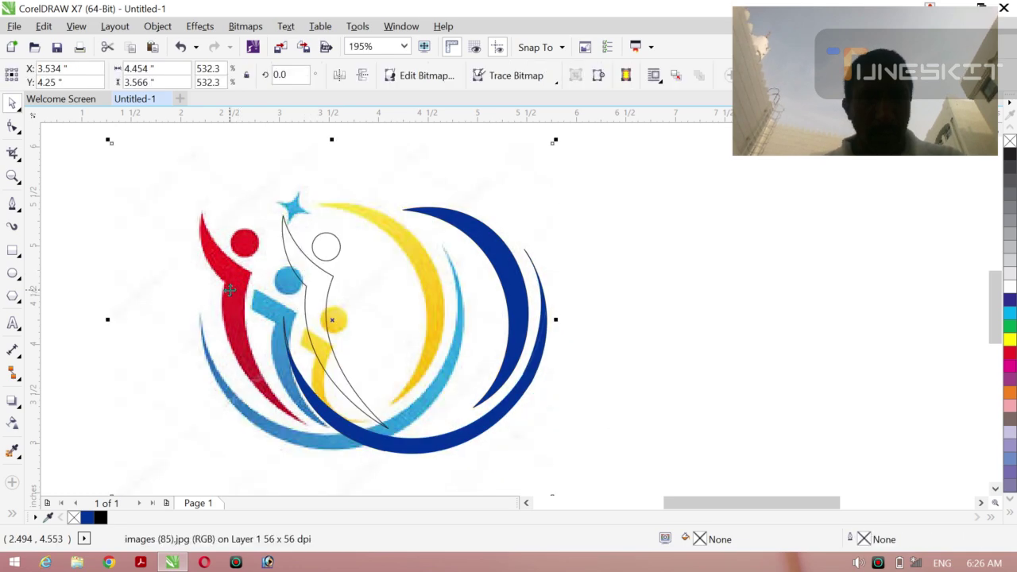
- Undo the reference bitmap's last move and try to move the red figure's left outline curve away from it
key("Escape")
left_click(167, 305)
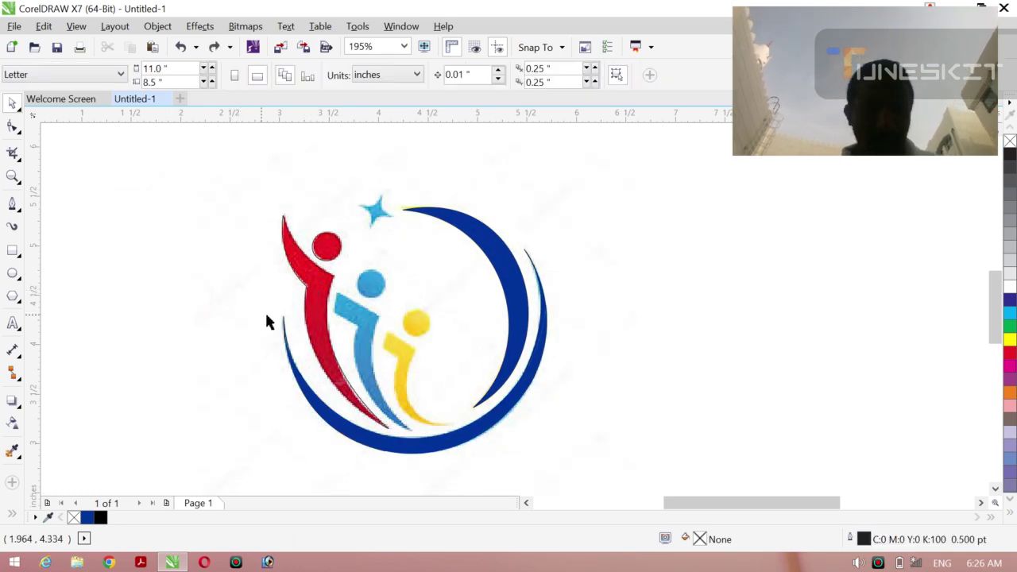
left_click(307, 339)
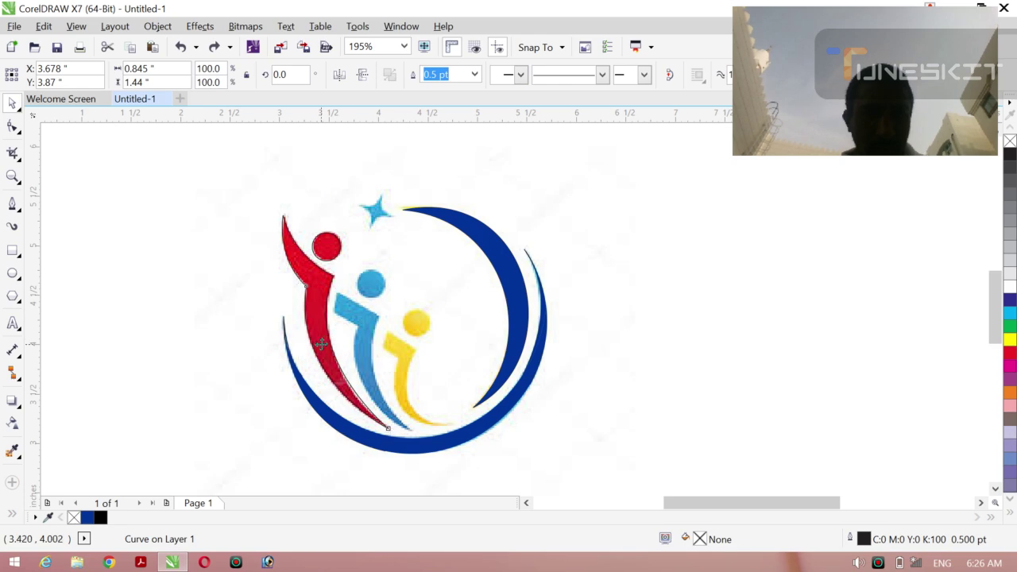
left_click_drag(321, 343, 228, 344)
key("ctrl+z")
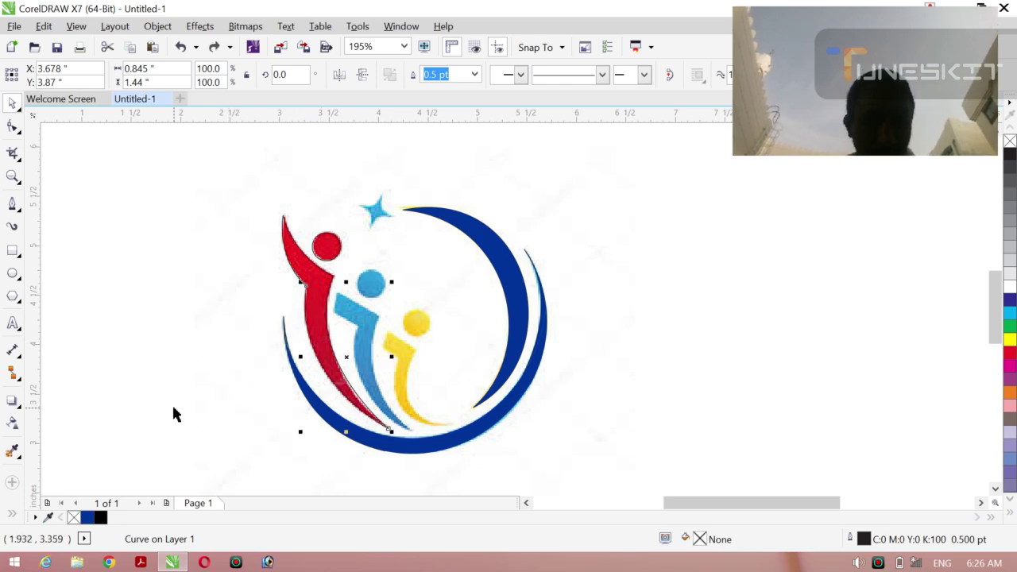
- Smart-fill the outlined red figure's body and head with dark blue #003399 and no outline, and clear the selection
left_click(11, 516)
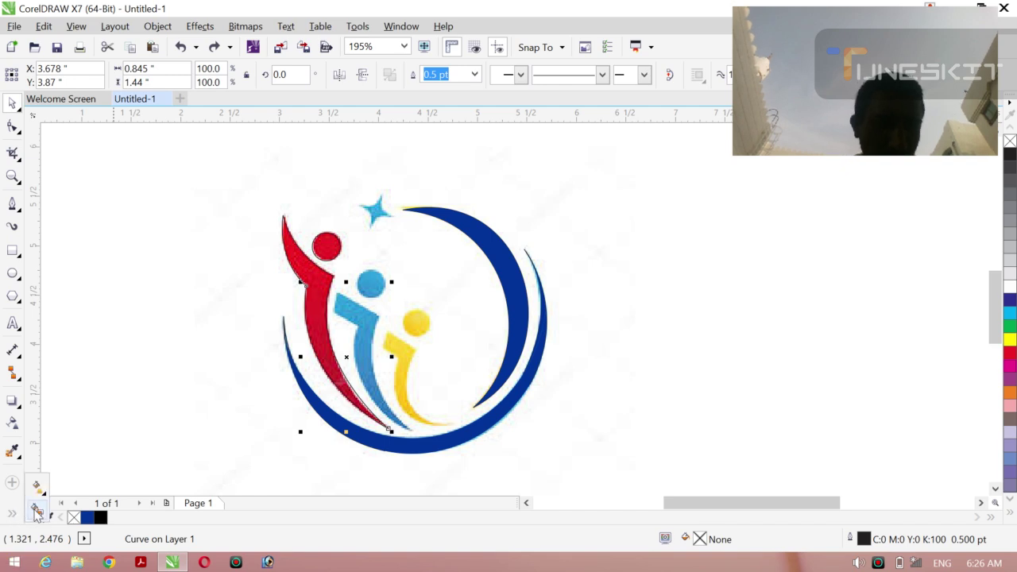
left_click(37, 511)
left_click(316, 321)
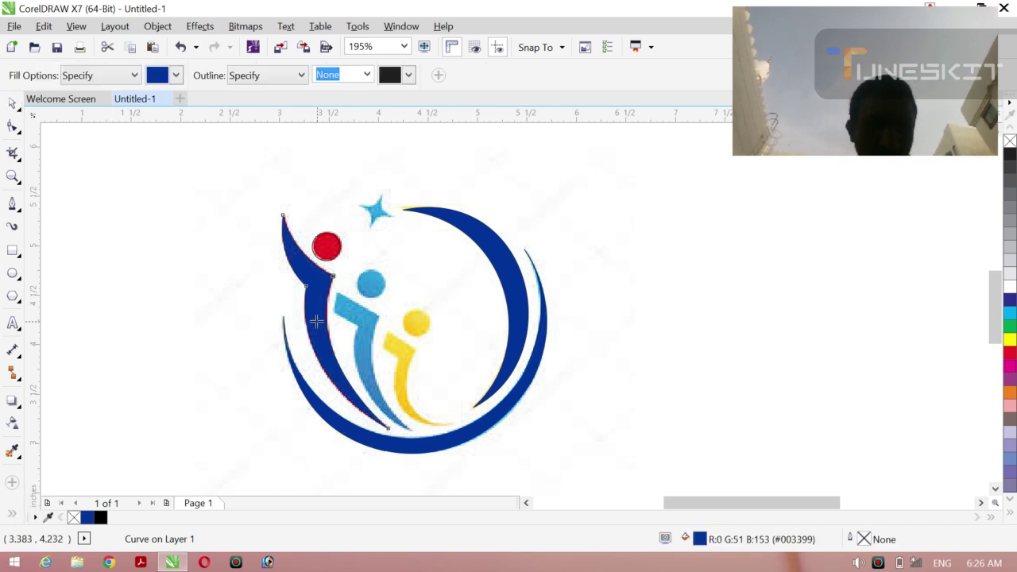
left_click(326, 240)
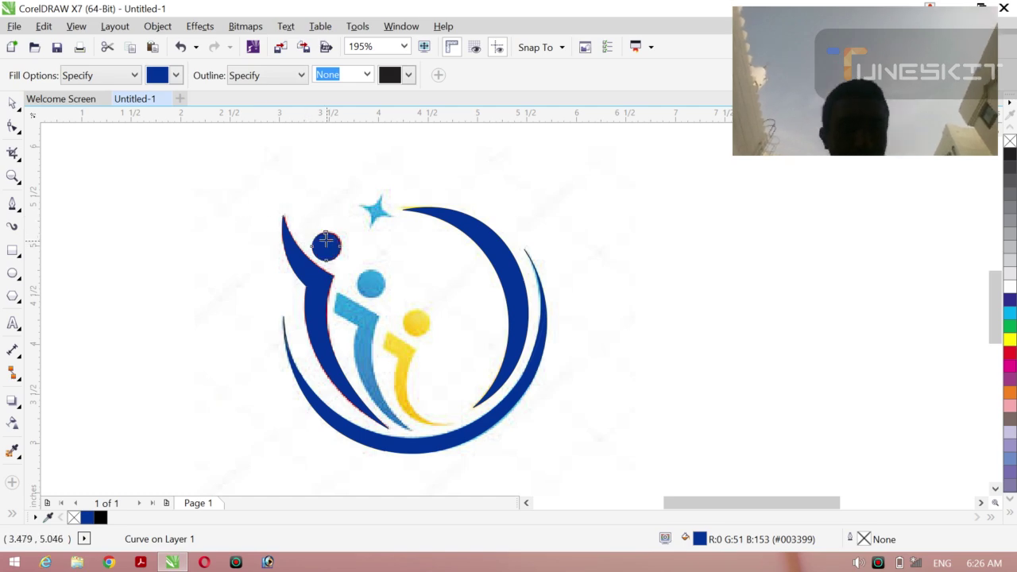
left_click(14, 105)
left_click(95, 368)
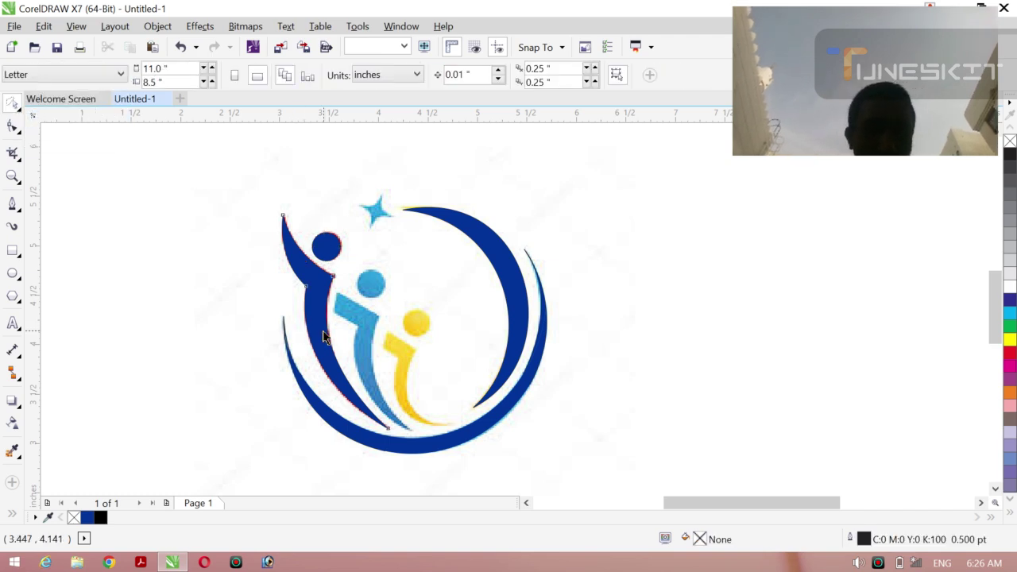
- Try to move the reference bitmap and the filled figure body, and undo both moves
left_click(318, 317)
key("ctrl+v")
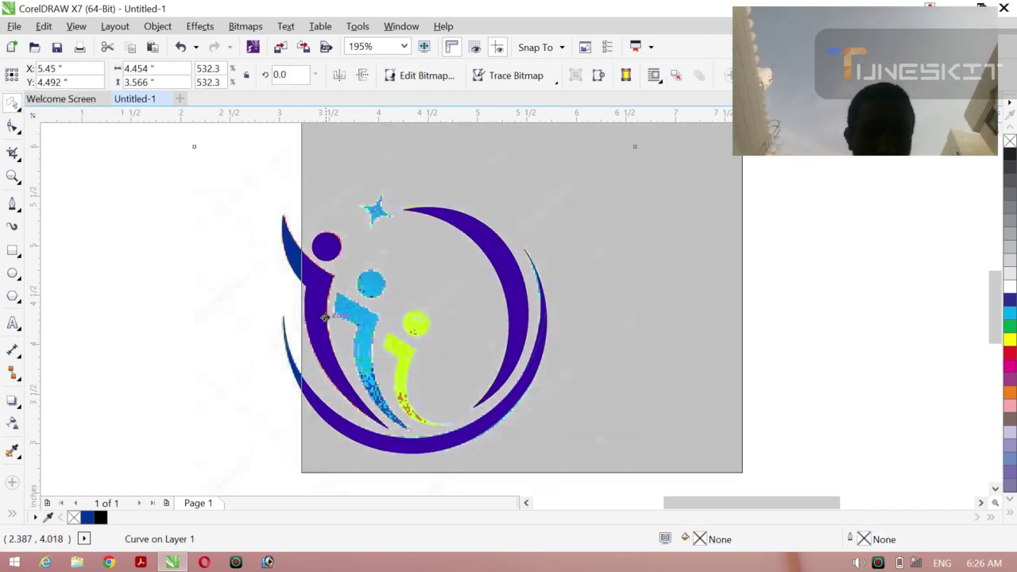
left_click_drag(327, 325, 218, 346)
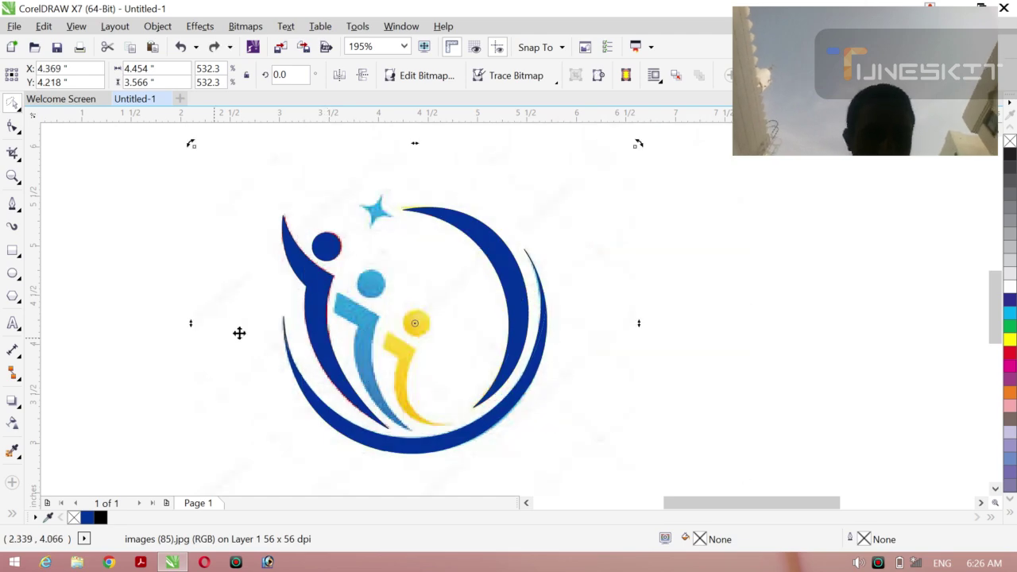
left_click(318, 323)
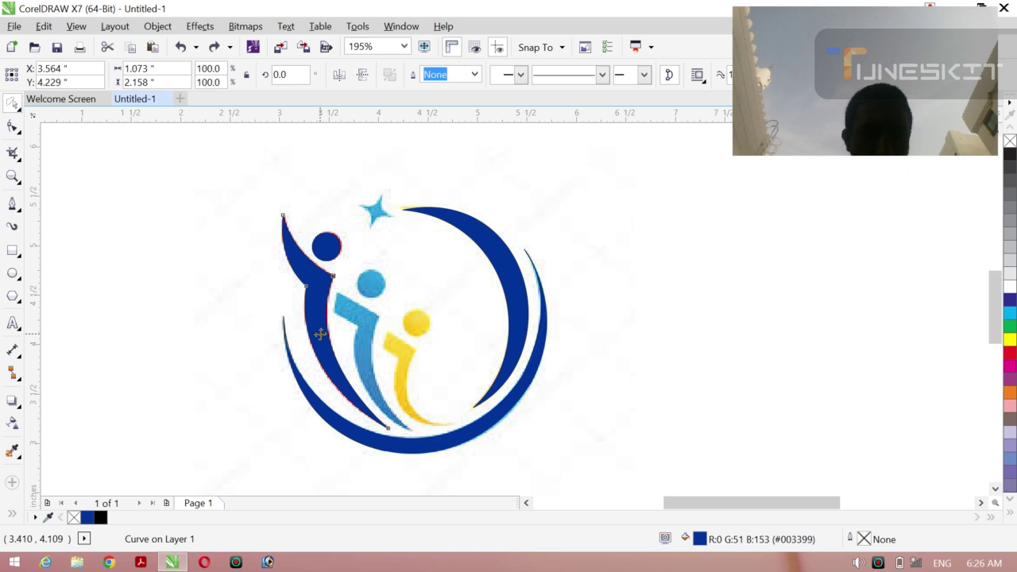
left_click_drag(349, 318, 362, 355)
right_click(362, 355)
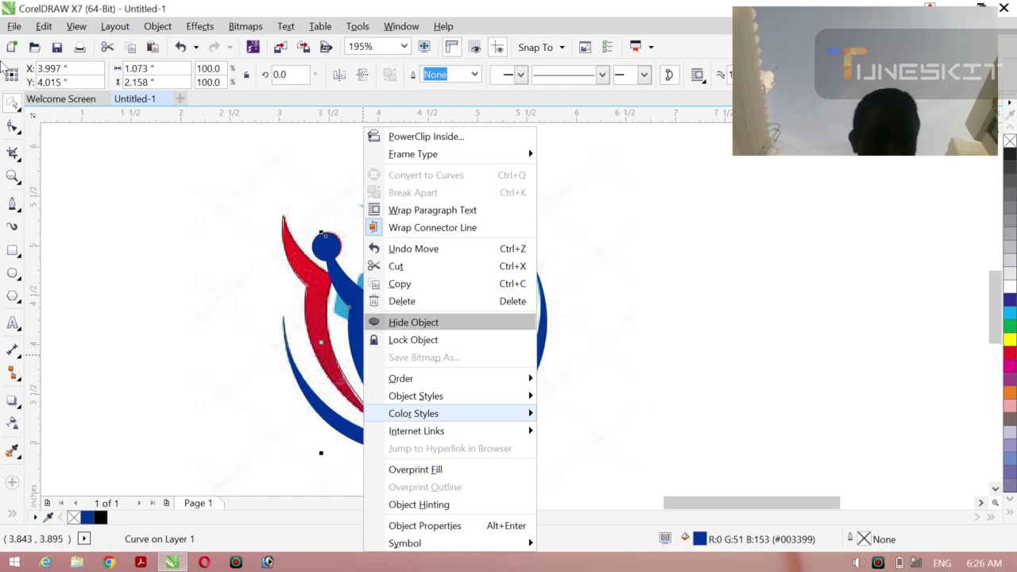
left_click(18, 108)
left_click(48, 100)
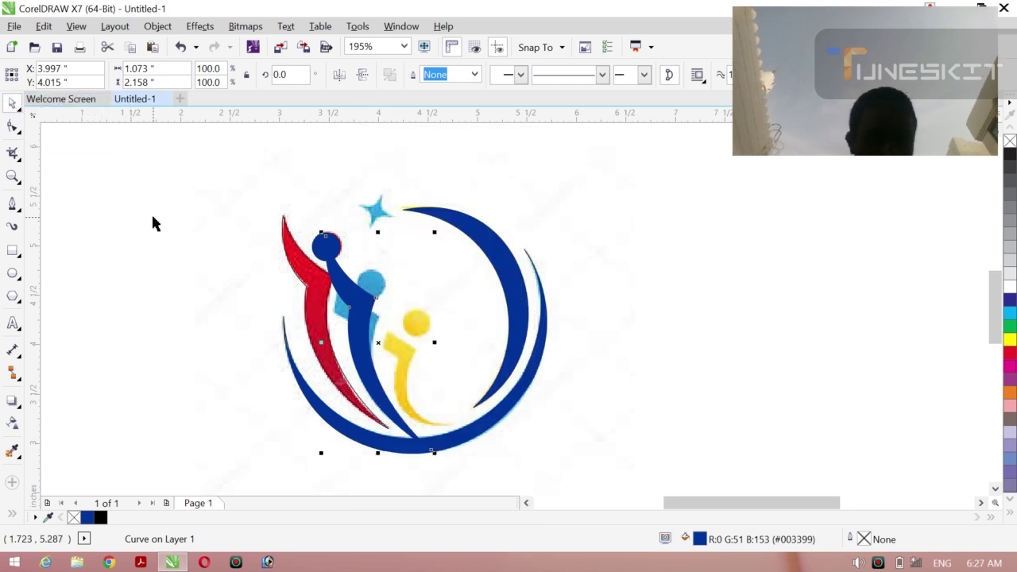
key("ctrl+z")
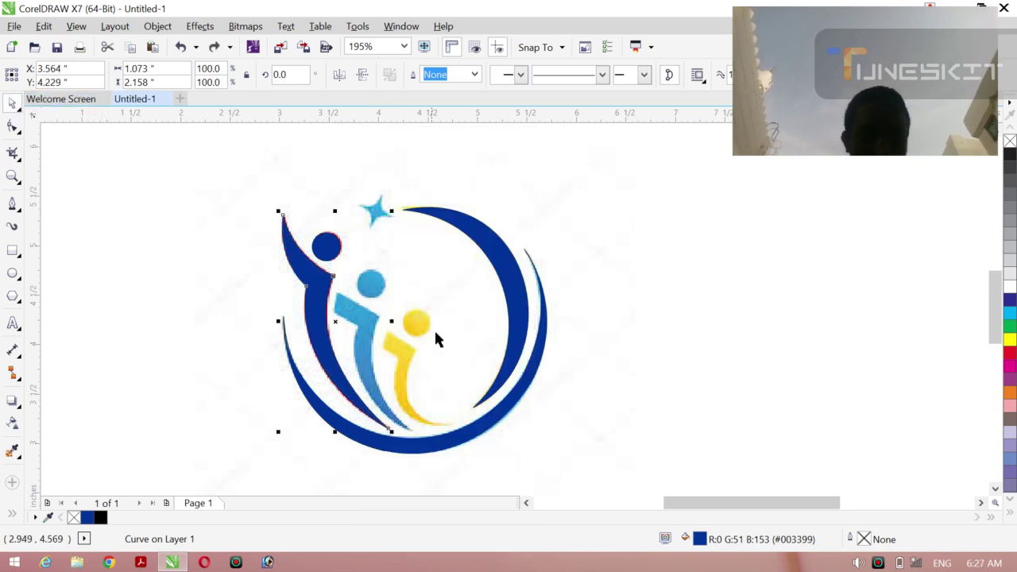
- Move the reference bitmap out from under the traced shapes and delete it
key("ctrl+z")
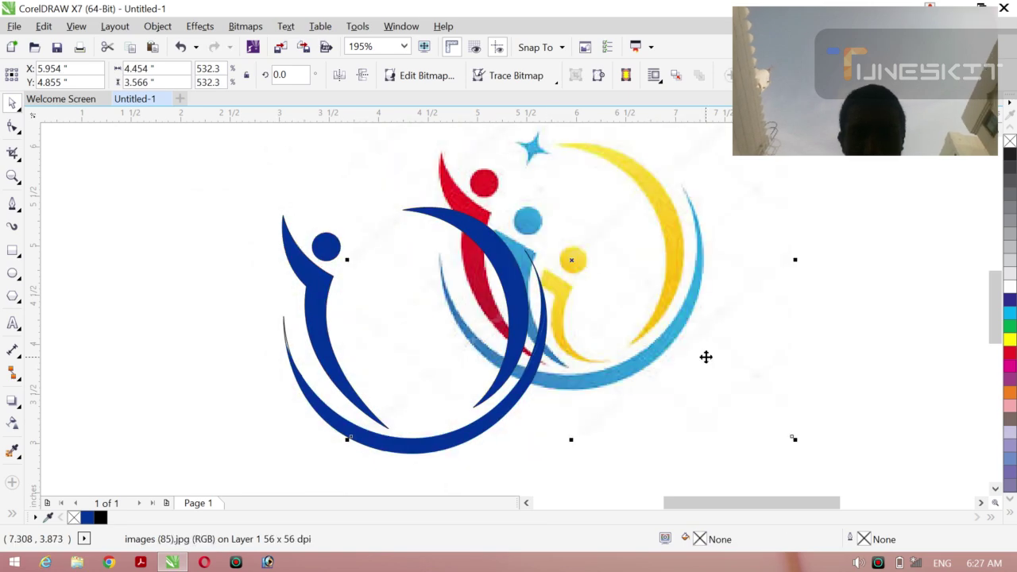
key("Delete")
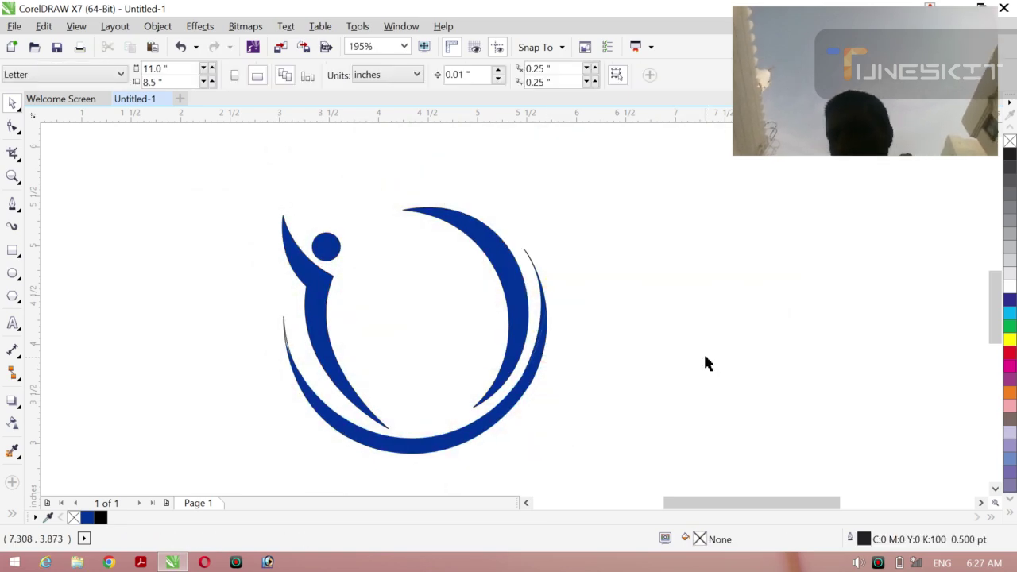
- Copy the filled figure body beside the original and scale the copy to 61.9%, about 0.66 by 1.34 inches
left_click(320, 344)
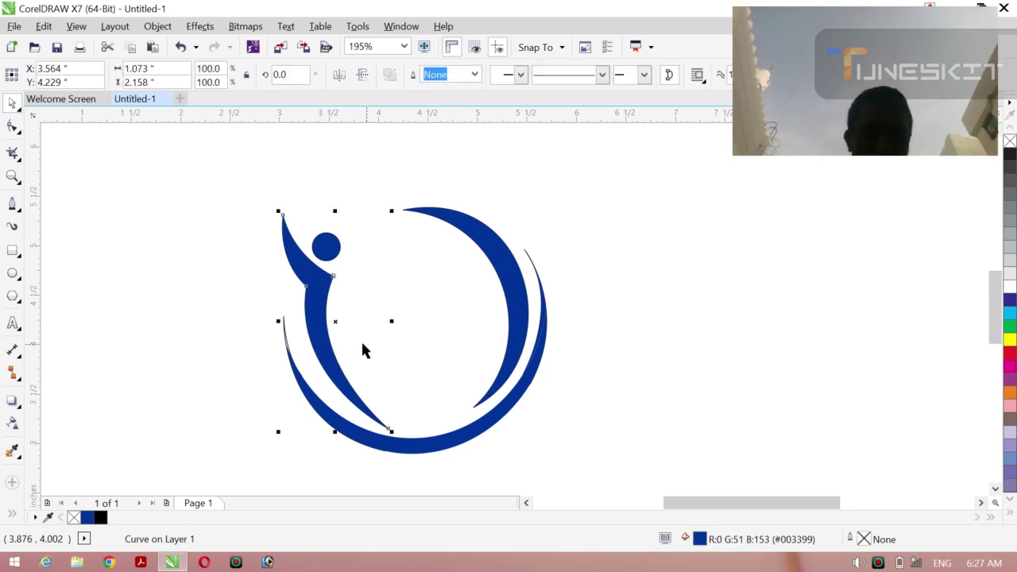
left_click_drag(336, 325, 384, 326)
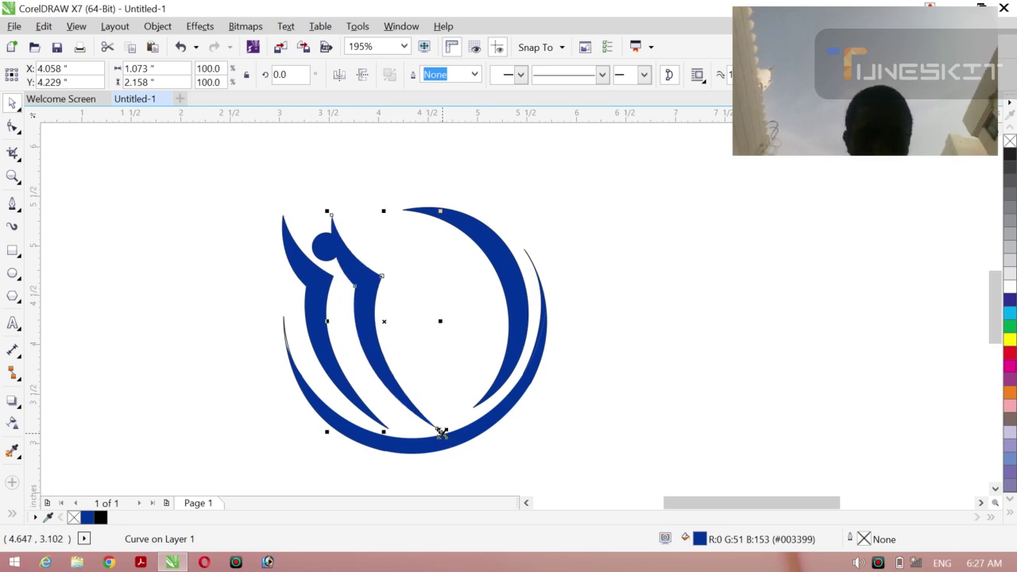
left_click_drag(441, 431, 419, 390)
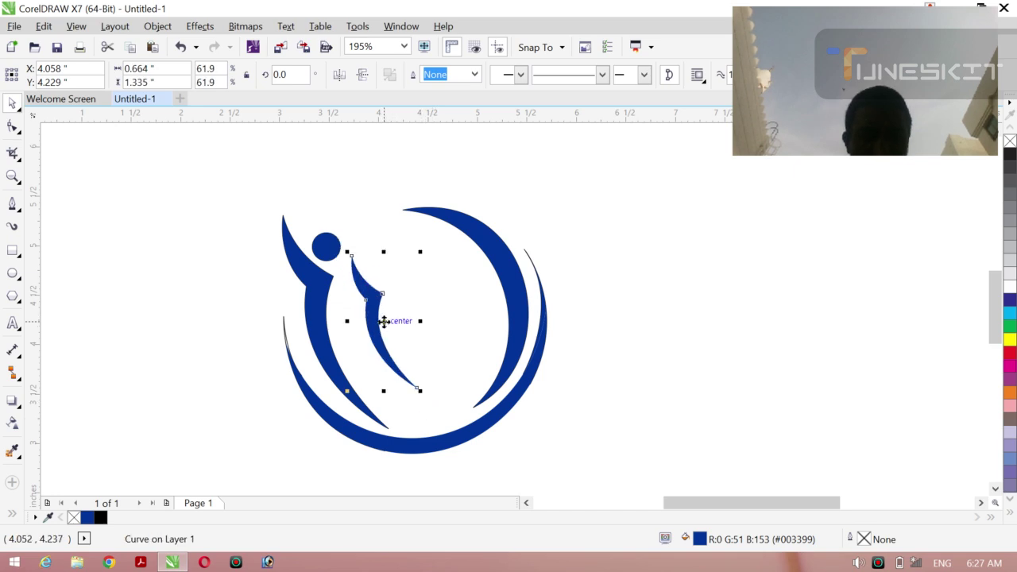
- Copy the reduced body beside itself, scale the new copy to 37.3%, about 0.4 by 0.8 inches, and nudge it closer to the middle body
left_click_drag(382, 321, 411, 308)
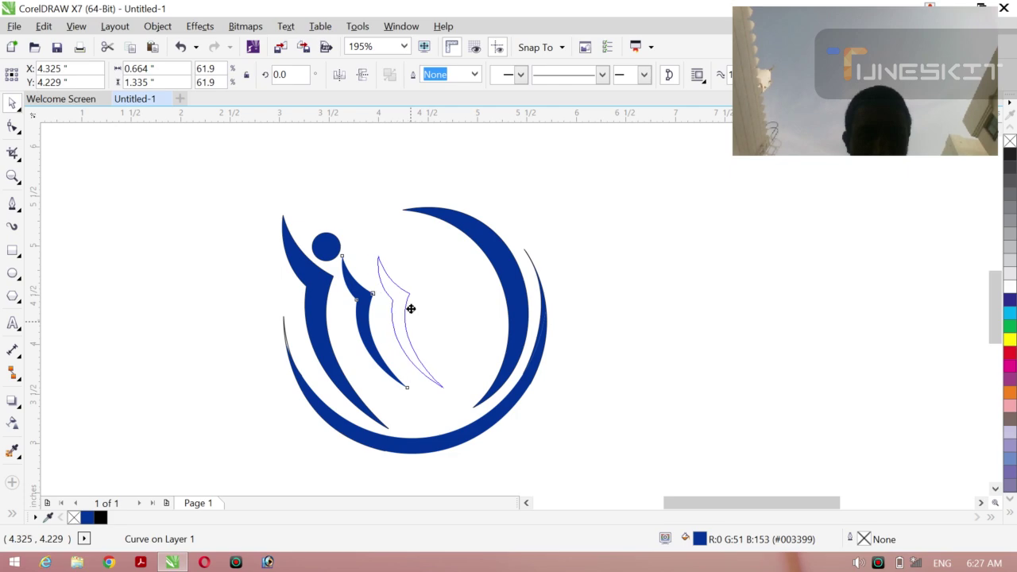
left_click_drag(451, 391, 434, 387)
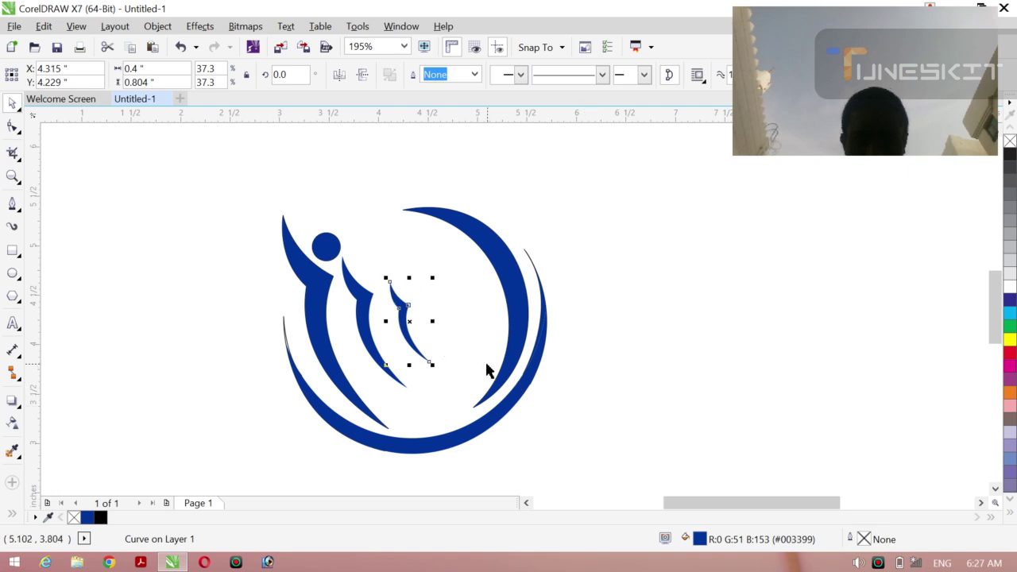
key("Left")
left_click(729, 373)
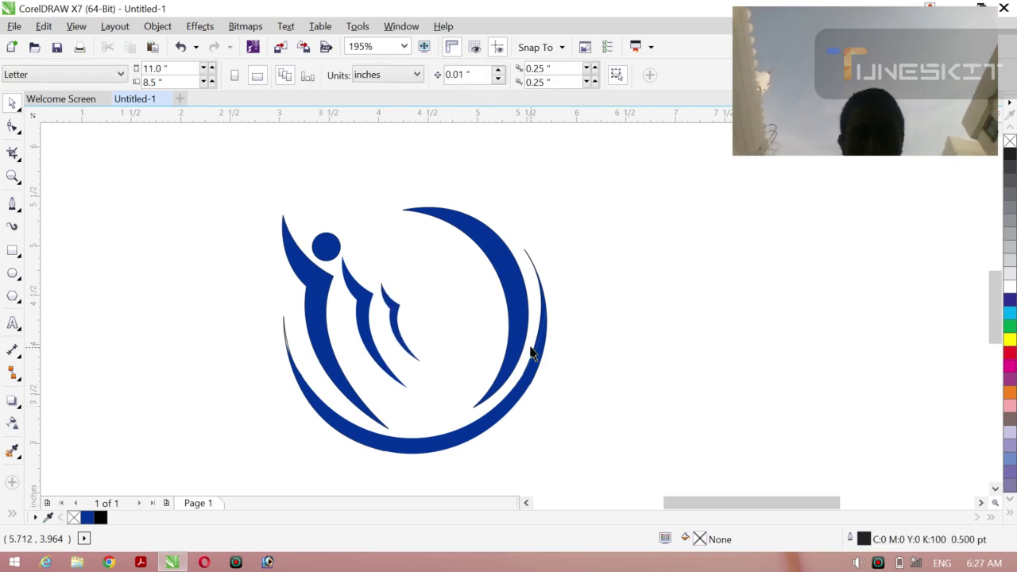
- Fill all the logo shapes with black (K:100) and group them
left_click_drag(212, 186, 602, 489)
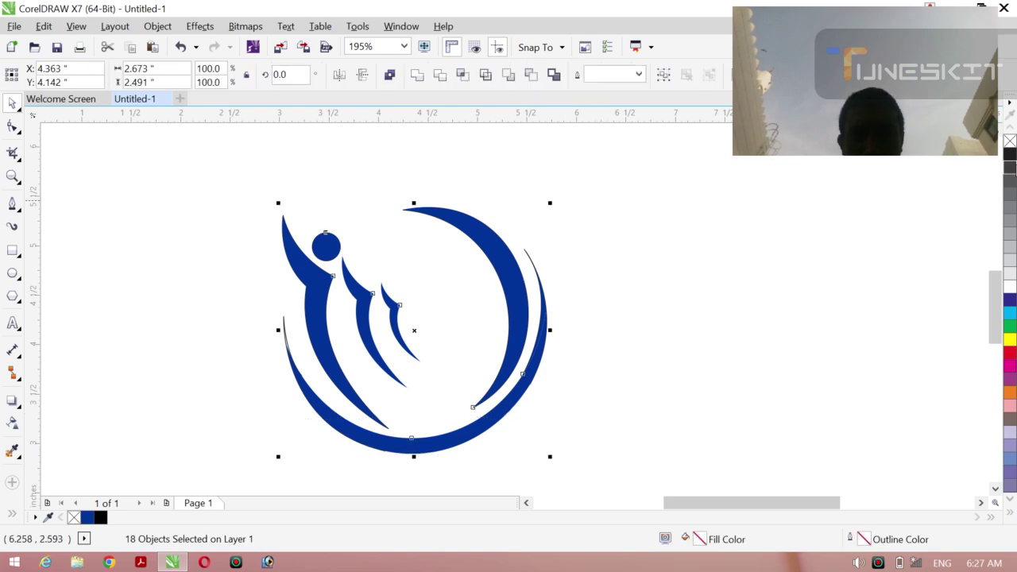
left_click(1009, 154)
key("ctrl+g")
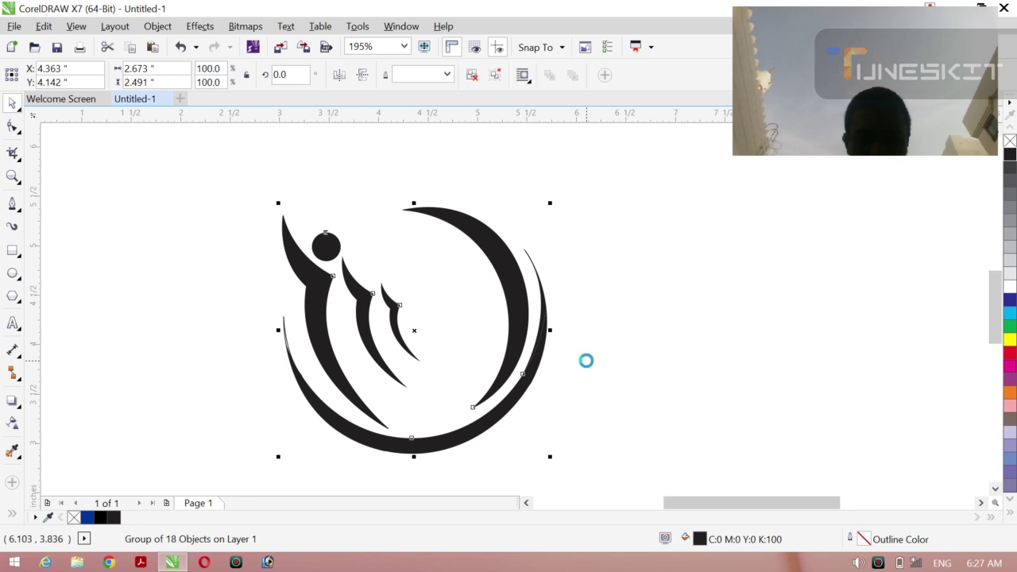
key("ctrl+p")
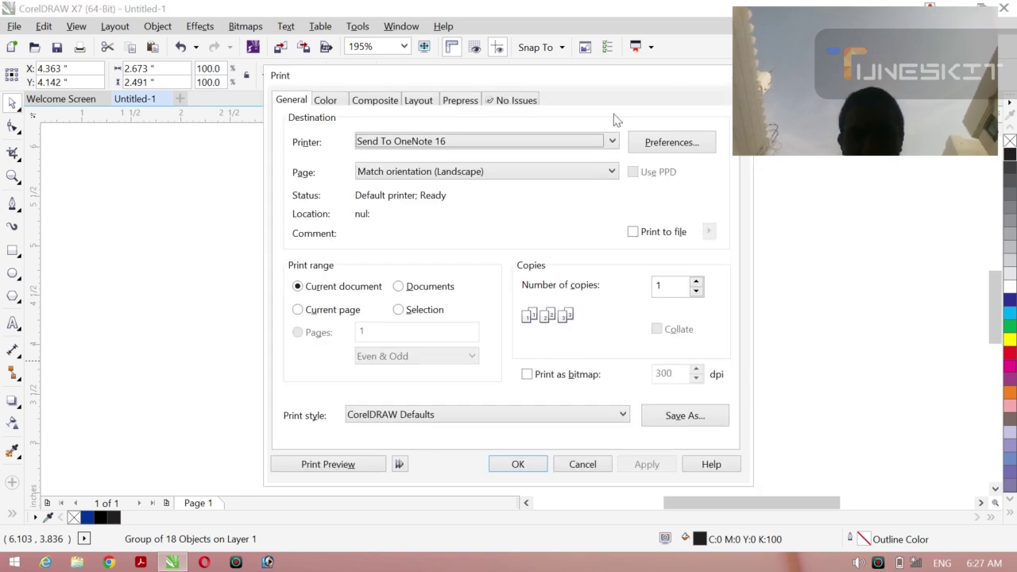
left_click_drag(690, 82, 551, 100)
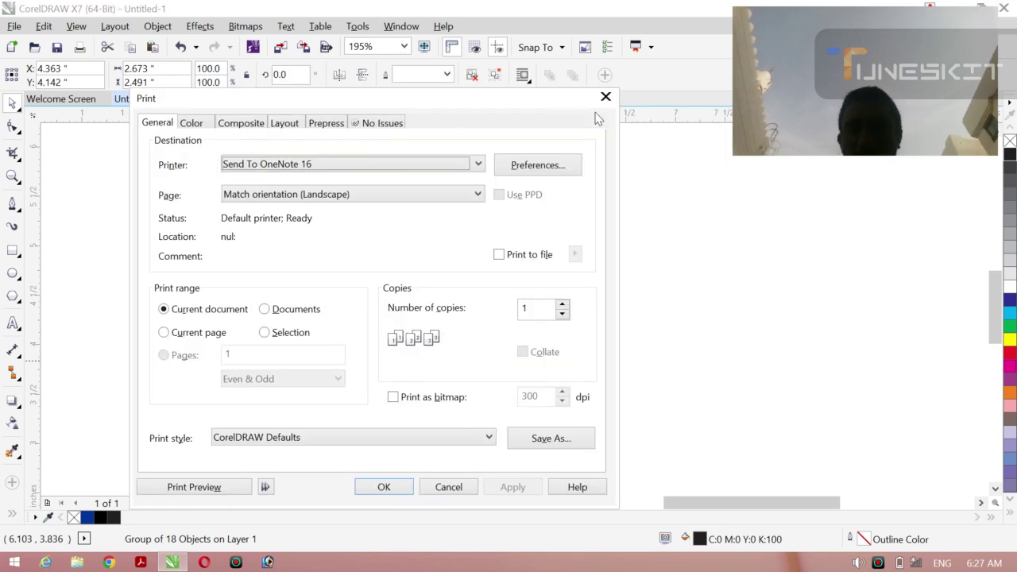
left_click(609, 96)
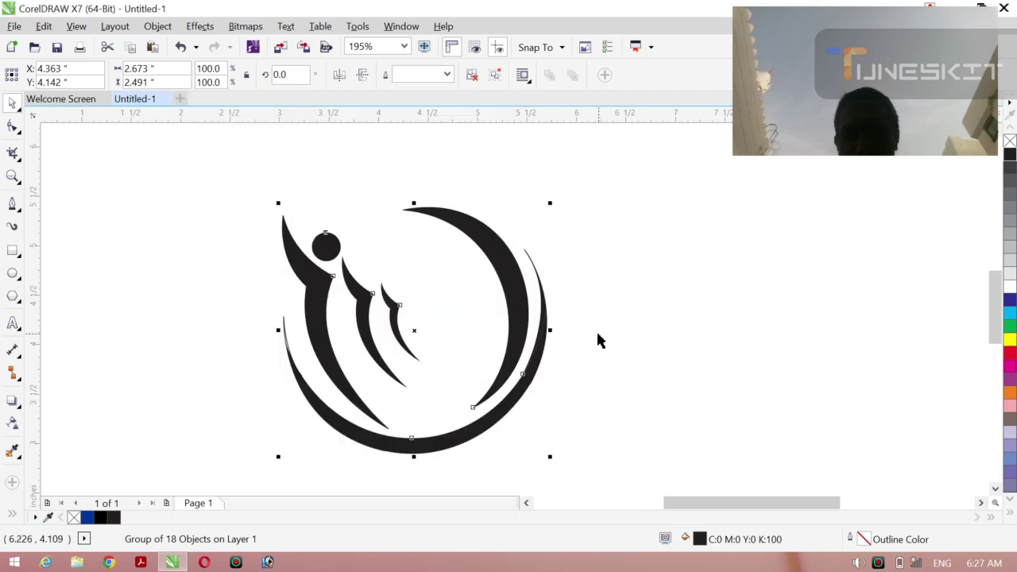
- Center the grouped logo on the page and deselect it
key("p")
left_click(725, 335)
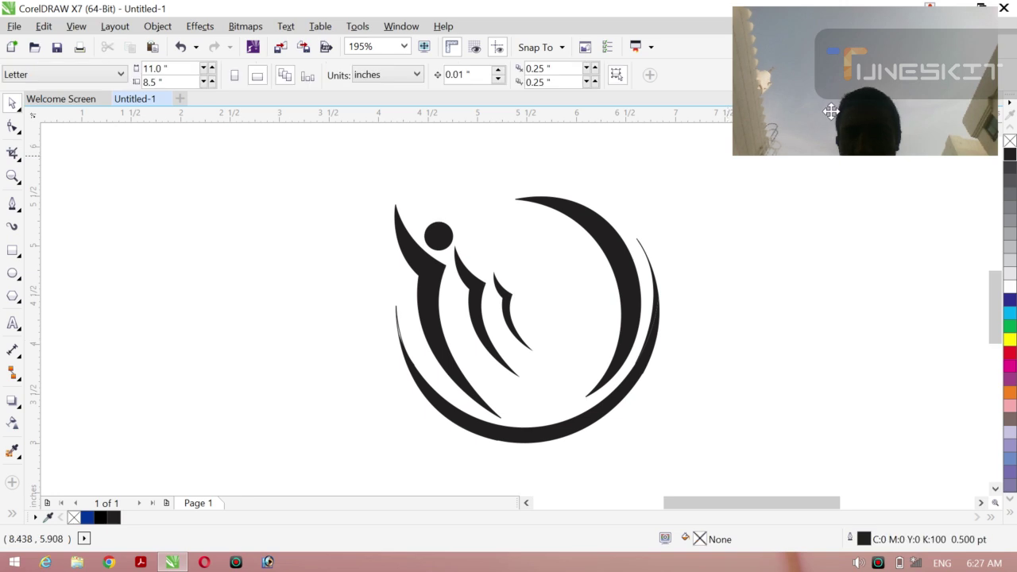
left_click_drag(830, 111, 582, 308)
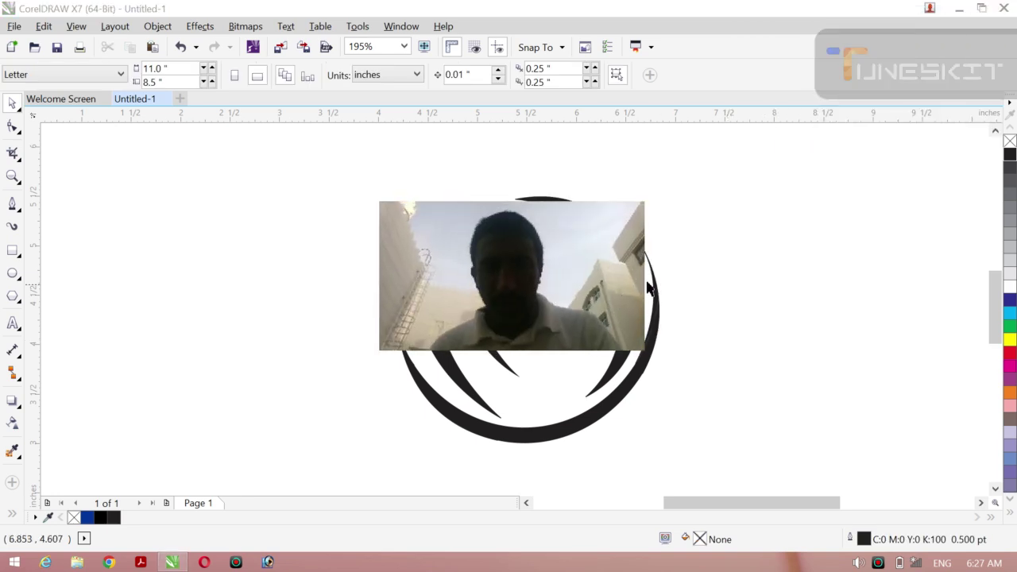
left_click_drag(644, 274, 833, 255)
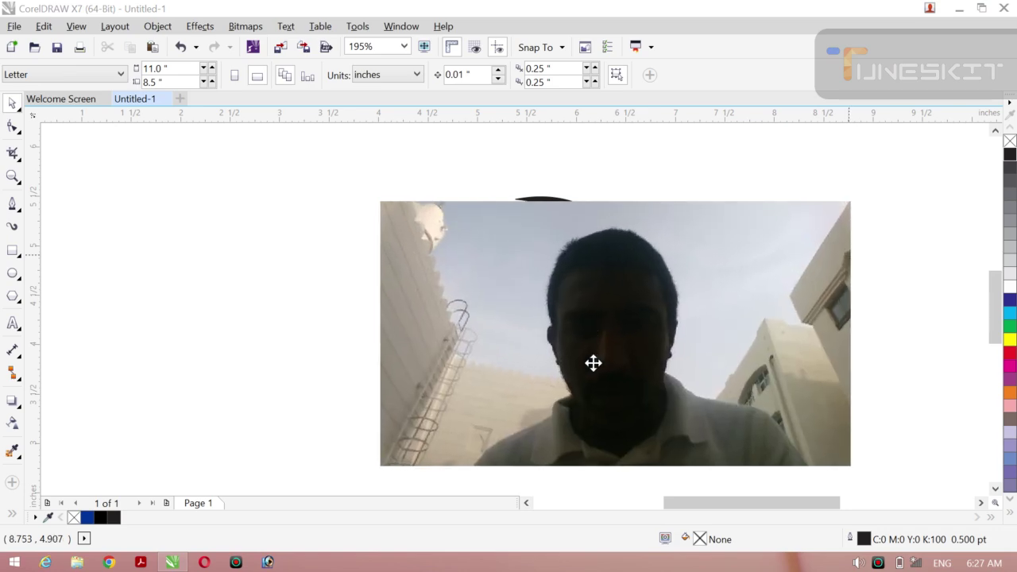
left_click_drag(593, 363, 521, 328)
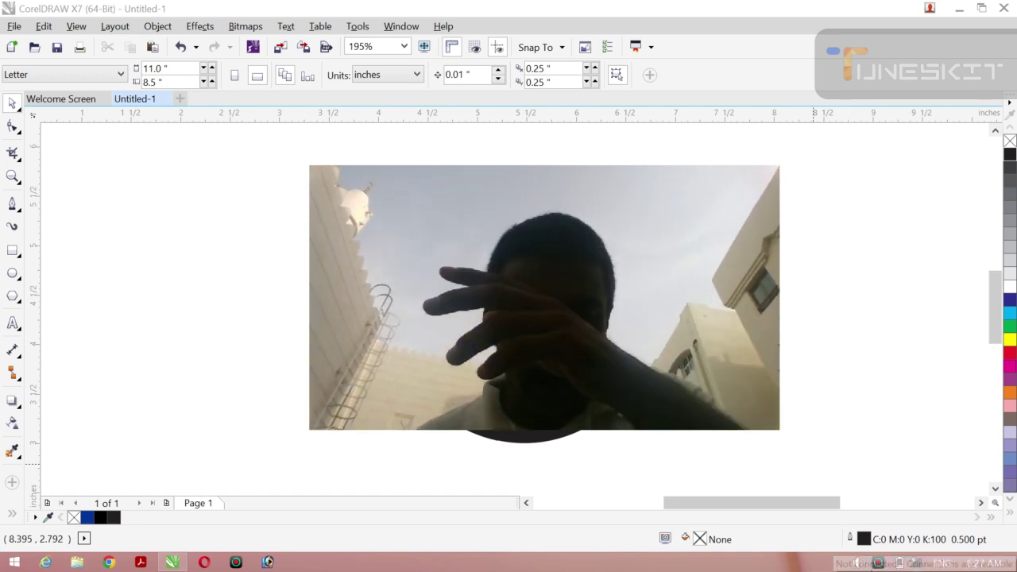
left_click(877, 563)
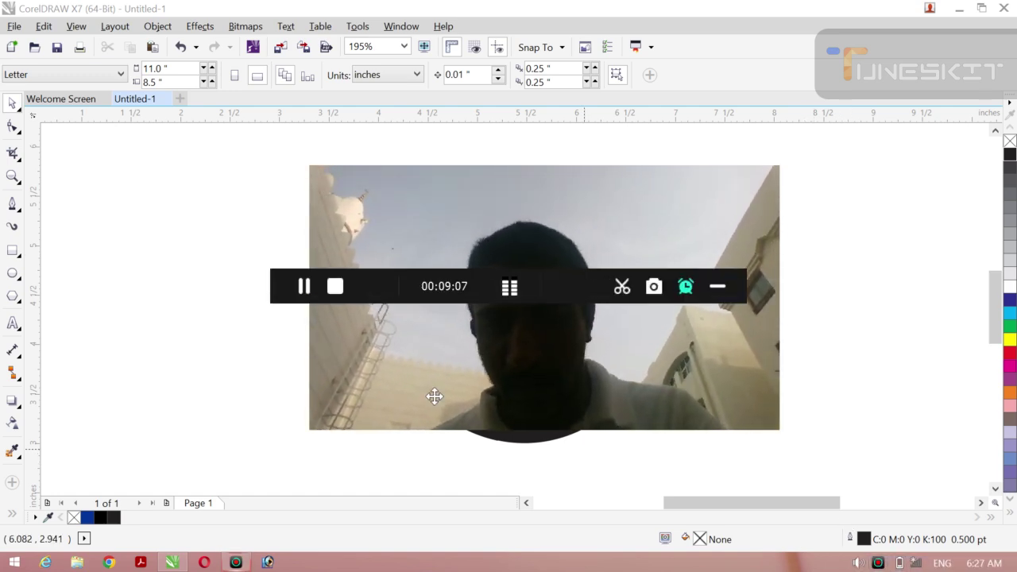